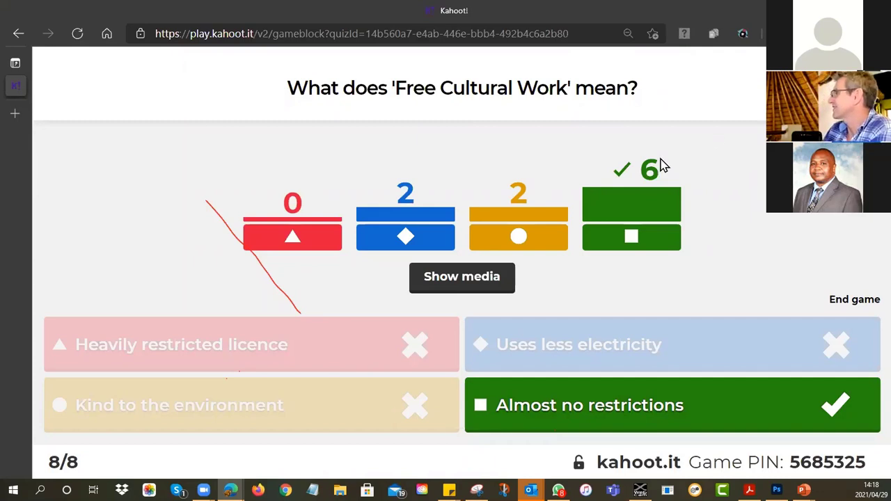
# View and close the license image, advance to the final podium (3748, 3621, 3436), then minimize
pyautogui.click(459, 282)
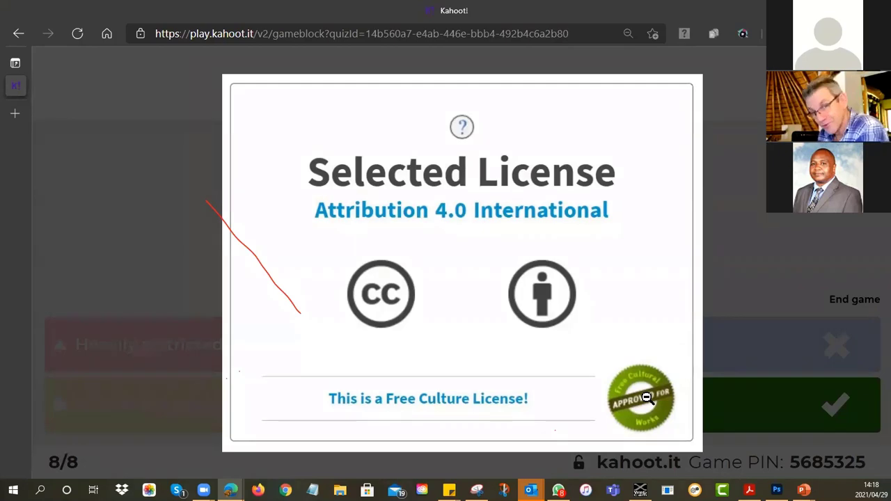
pyautogui.click(757, 262)
pyautogui.press('space')
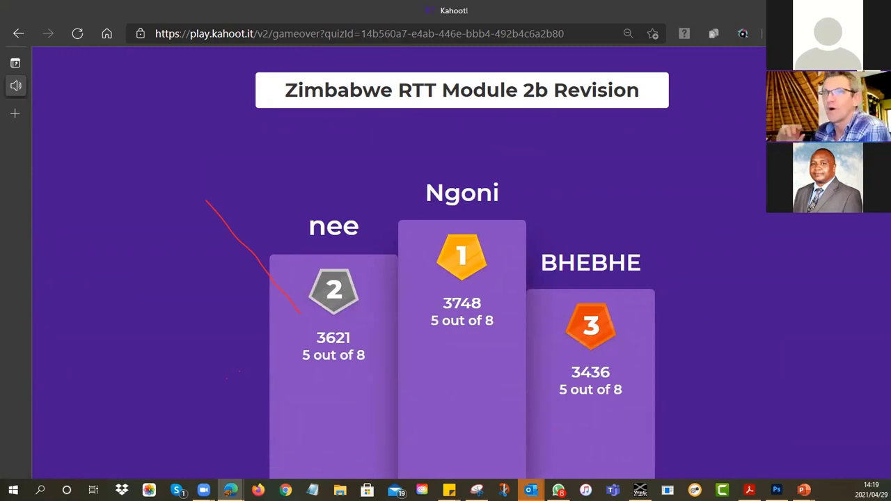
pyautogui.press('super+d')
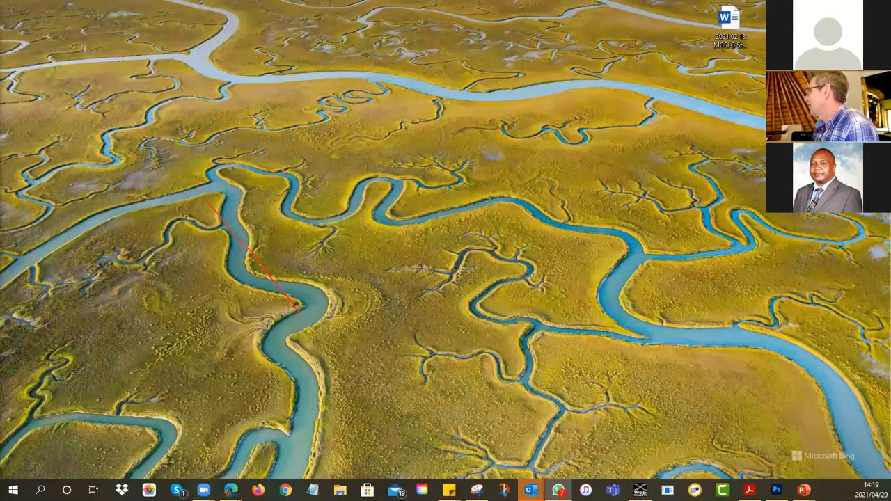
# Close the Kahoot quiz tab, confirm leaving, and bring back the Creative Commons browser window
pyautogui.moveTo(230, 490)
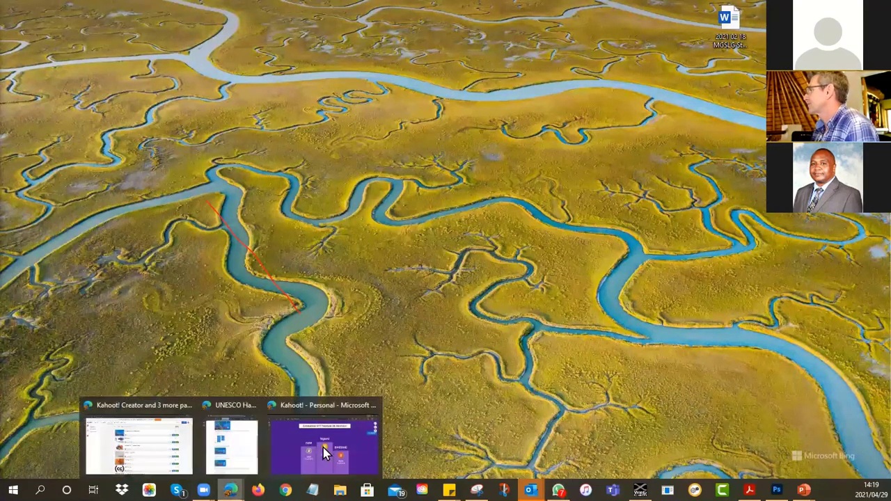
pyautogui.click(376, 405)
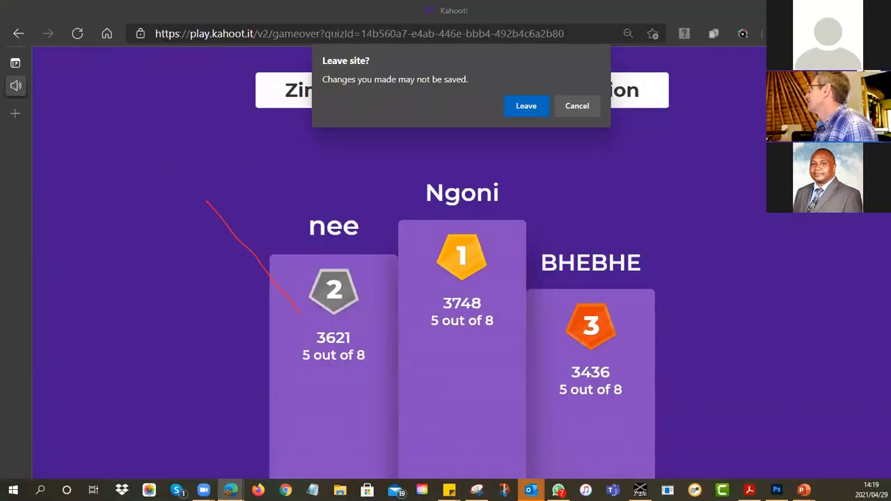
pyautogui.click(527, 109)
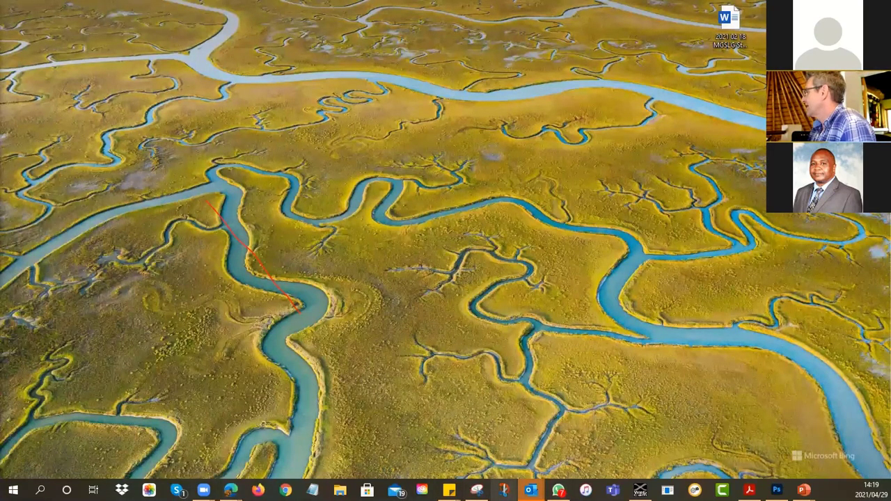
pyautogui.moveTo(531, 490)
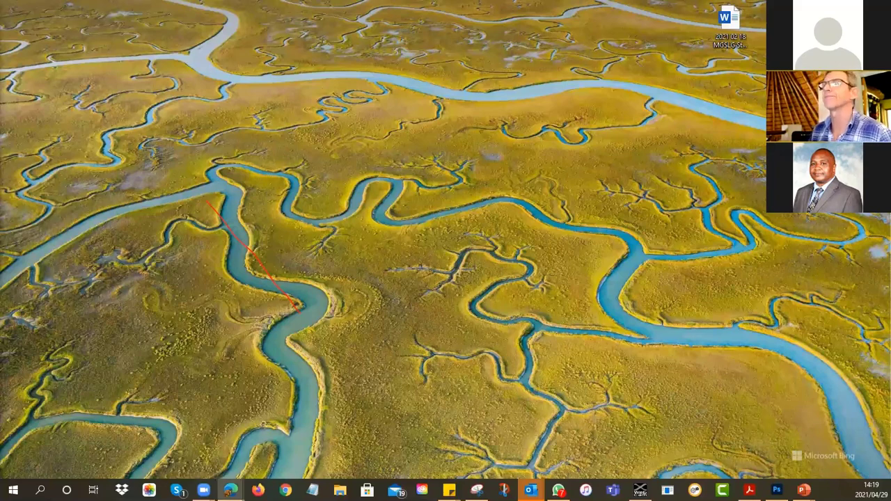
pyautogui.click(230, 490)
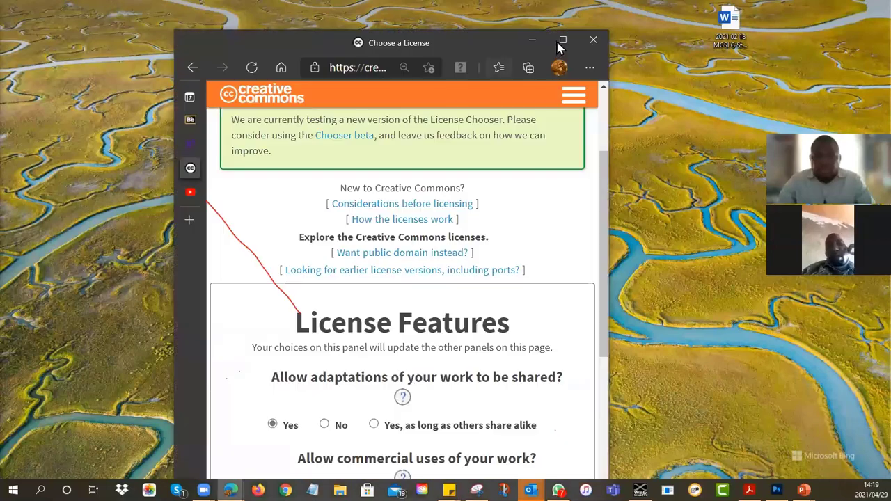
# Maximize the browser, load creativecommons.org, and scroll through the home page back to the top
pyautogui.click(562, 42)
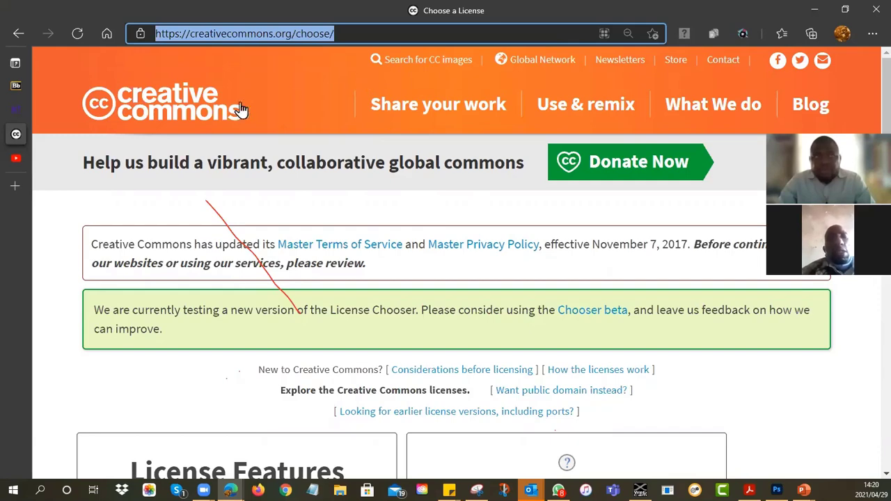
pyautogui.press('Return')
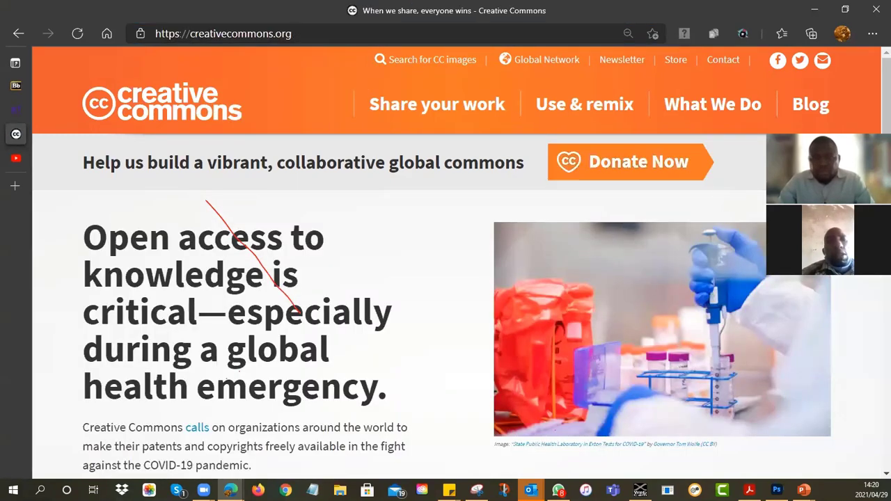
pyautogui.scroll(-1, 745, 183)
pyautogui.scroll(1, 442, 77)
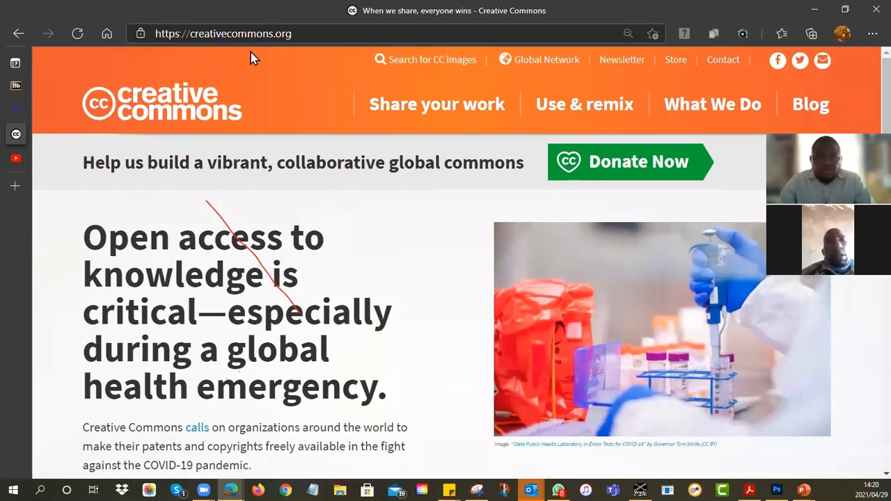
pyautogui.scroll(-1, 341, 268)
pyautogui.scroll(-2, 341, 268)
pyautogui.scroll(-5, 341, 268)
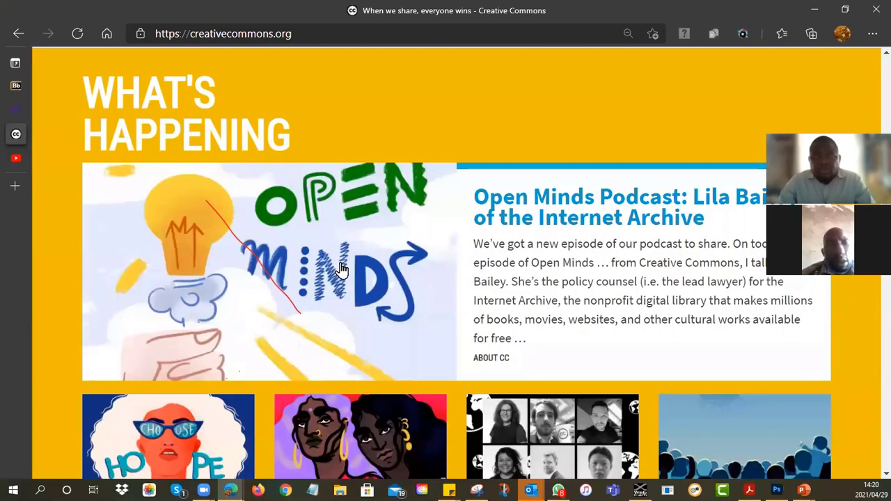
pyautogui.scroll(-5, 341, 268)
pyautogui.scroll(15, 342, 268)
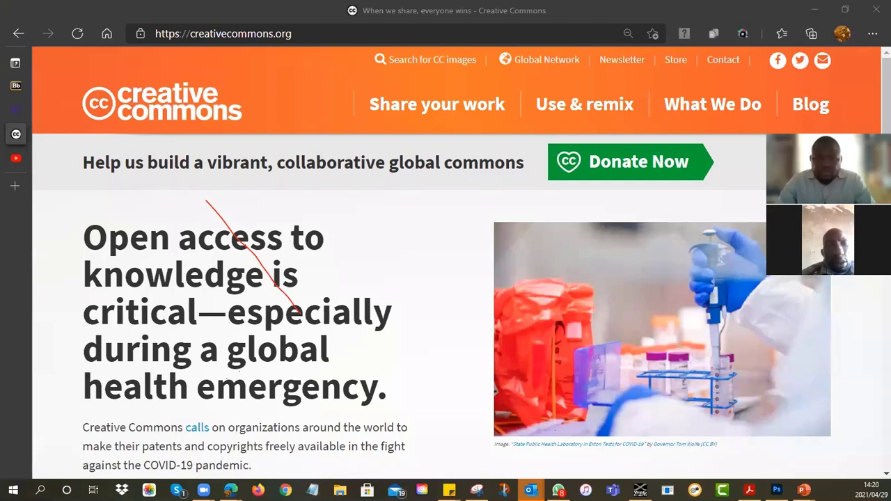
pyautogui.press('Escape')
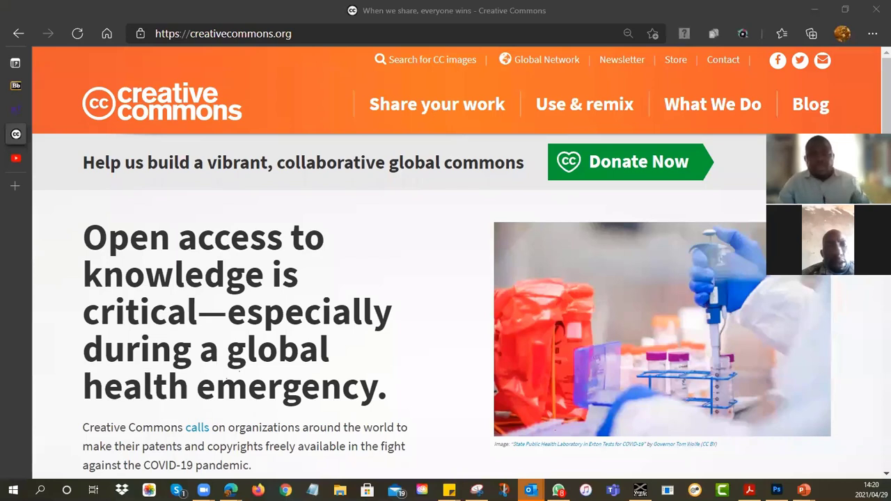
# Go to Share your work and start the license chooser with Get Started
pyautogui.click(412, 111)
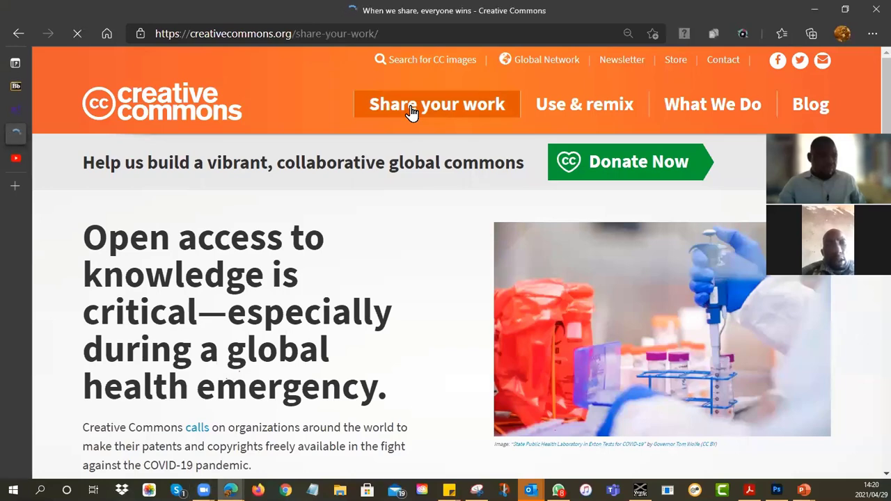
pyautogui.scroll(-5, 416, 151)
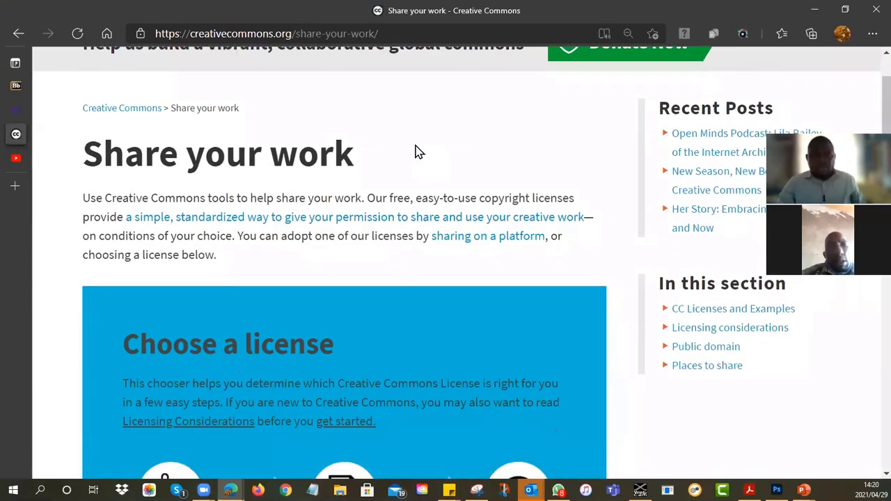
pyautogui.scroll(1, 285, 251)
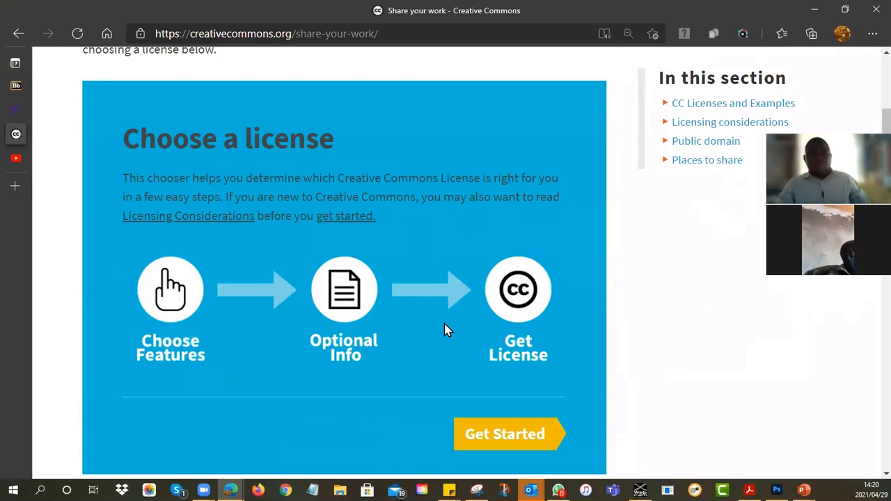
pyautogui.click(516, 447)
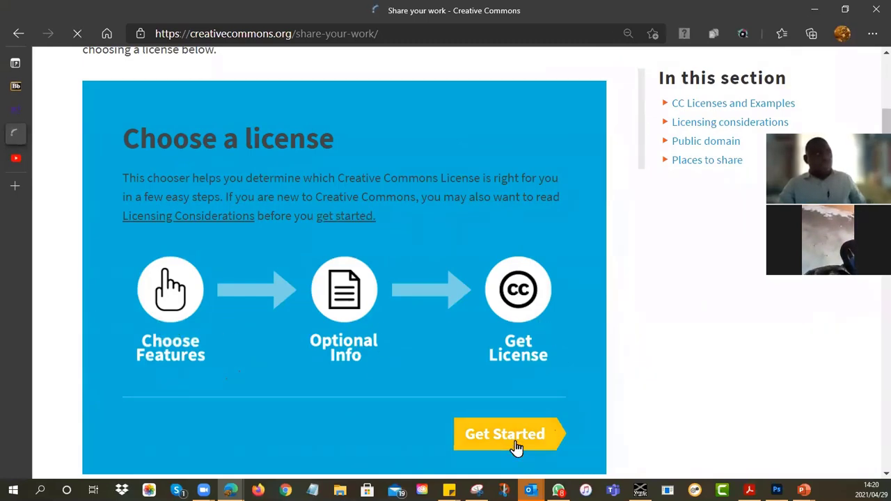
pyautogui.scroll(-1, 609, 316)
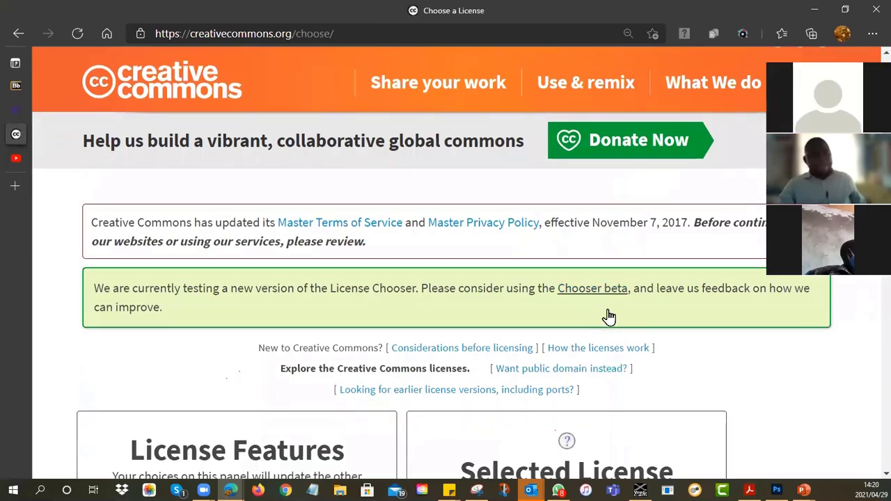
pyautogui.scroll(-5, 610, 317)
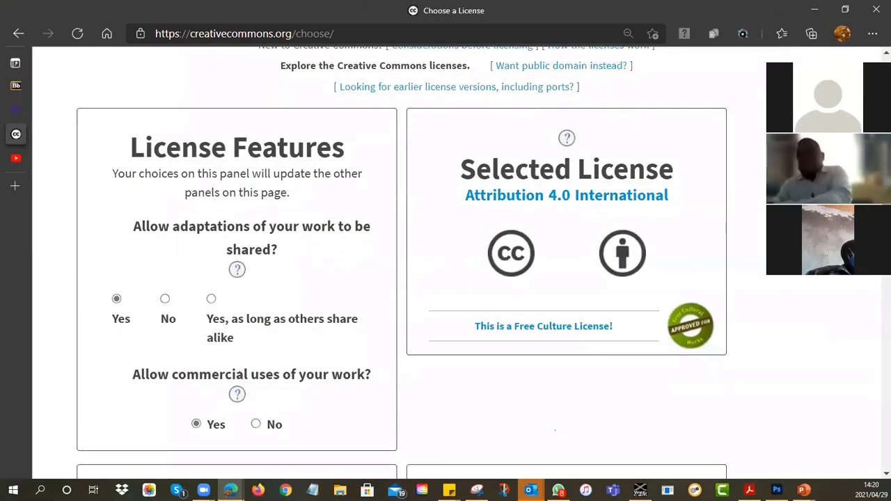
pyautogui.scroll(-1, 484, 262)
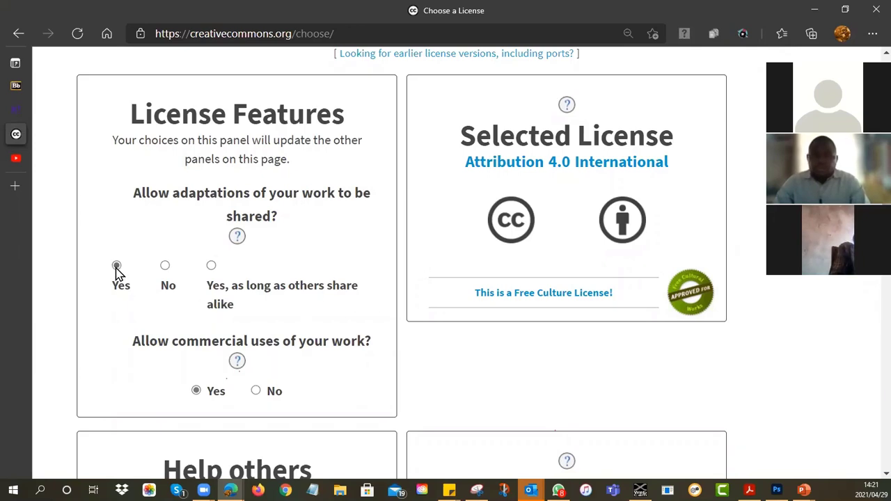
# Try the adaptation and commercial-use options, settling on both allowed for Attribution 4.0 International
pyautogui.click(165, 266)
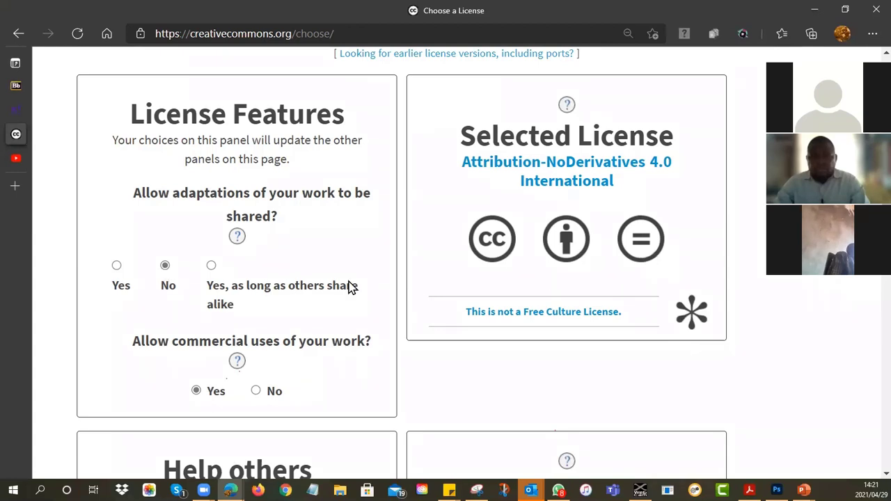
pyautogui.click(212, 270)
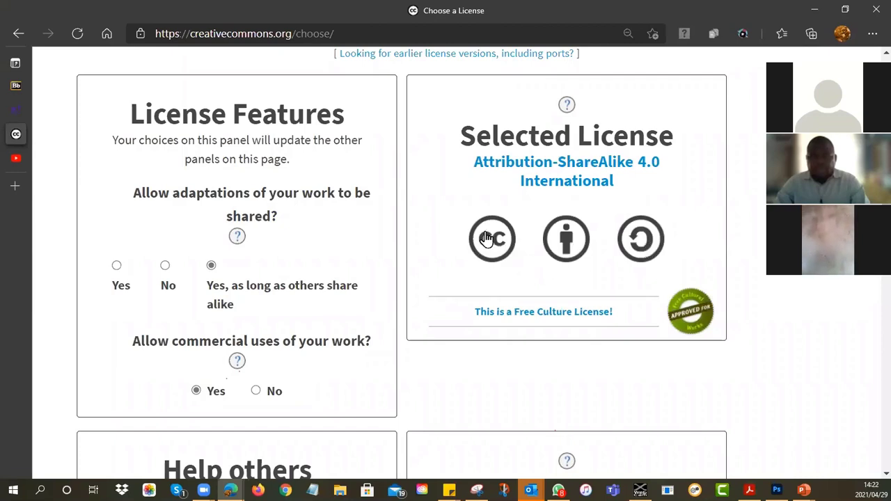
pyautogui.click(116, 267)
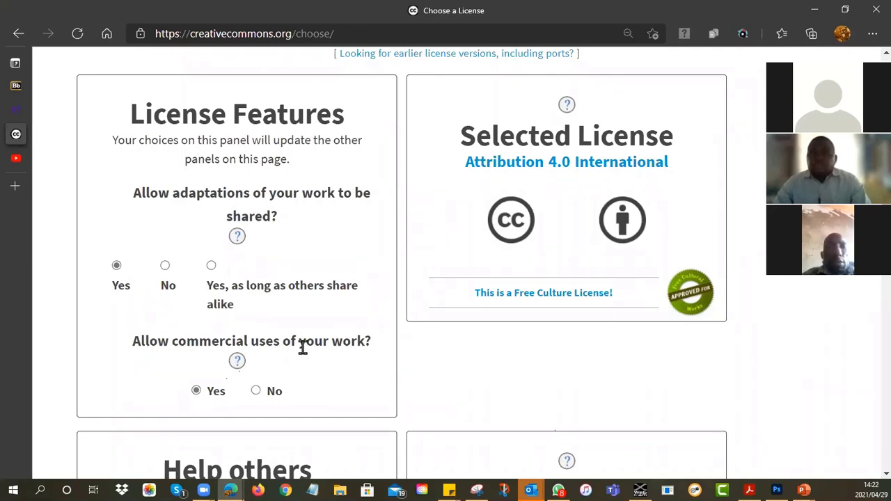
pyautogui.click(256, 392)
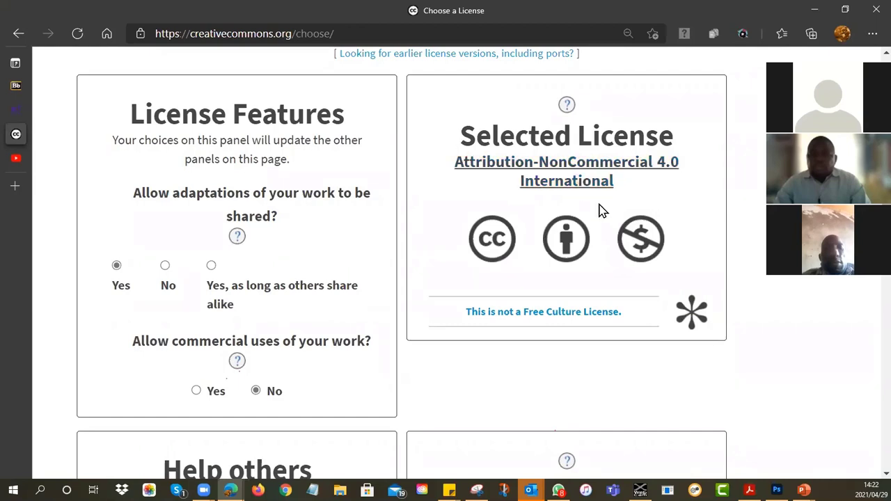
pyautogui.click(196, 391)
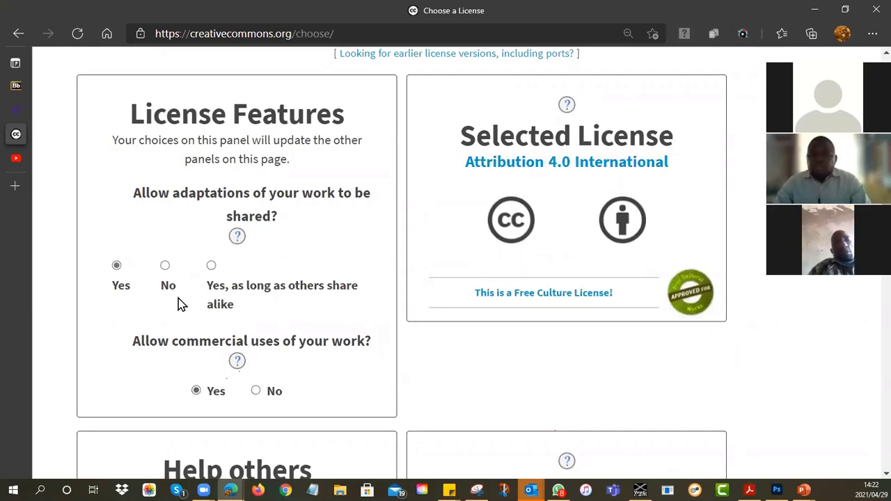
# Scroll down to the 'Help others attribute you!' section beside the web page code
pyautogui.scroll(-4, 314, 251)
pyautogui.scroll(-1, 314, 250)
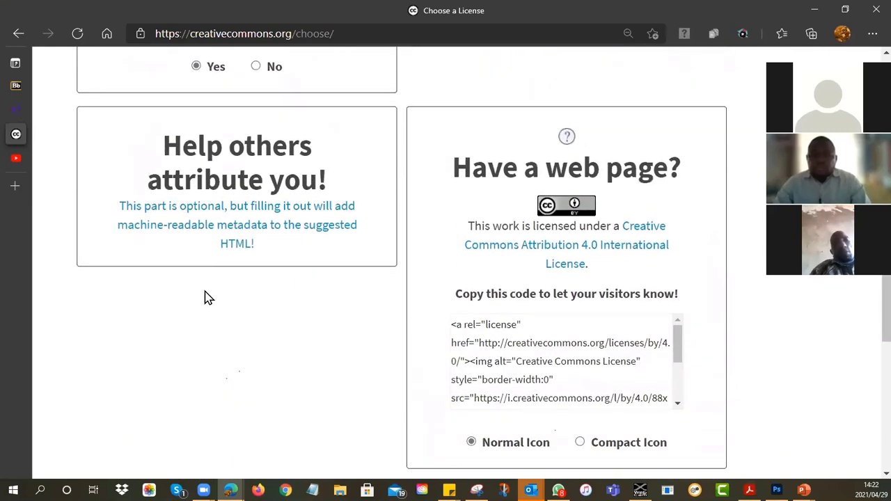
pyautogui.scroll(5, 207, 297)
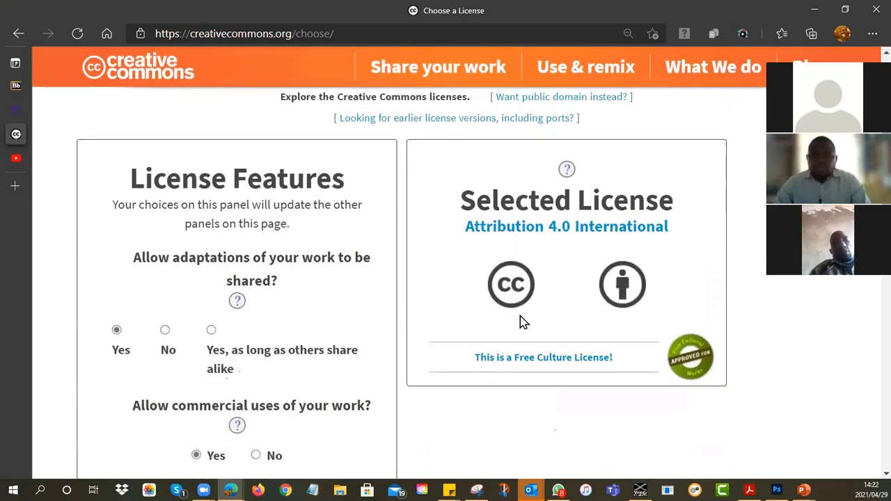
pyautogui.moveTo(10, 432)
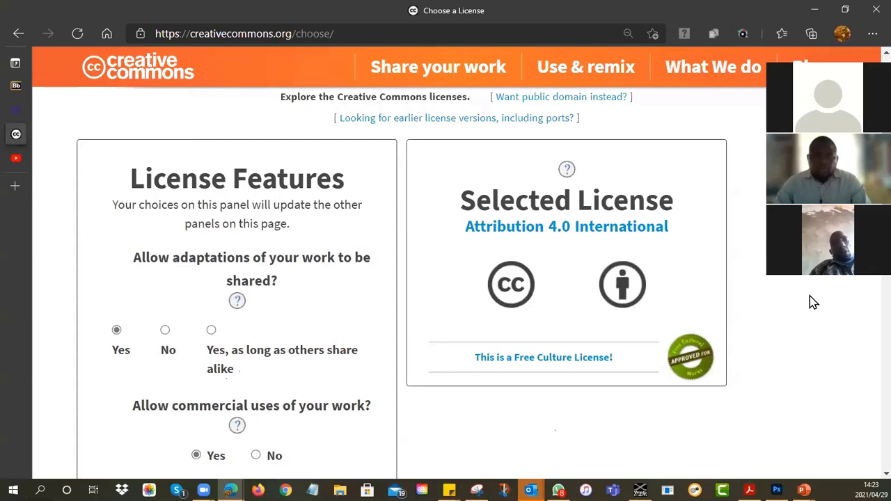
pyautogui.scroll(-6, 812, 302)
pyautogui.scroll(1, 251, 222)
# Expand the attribution metadata form and enter 'Forms of Water' as the title of work
pyautogui.click(250, 228)
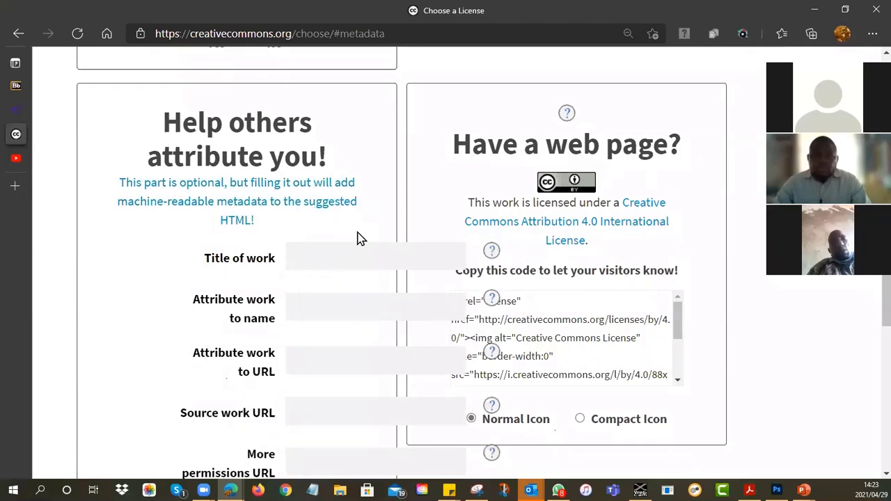
pyautogui.click(340, 255)
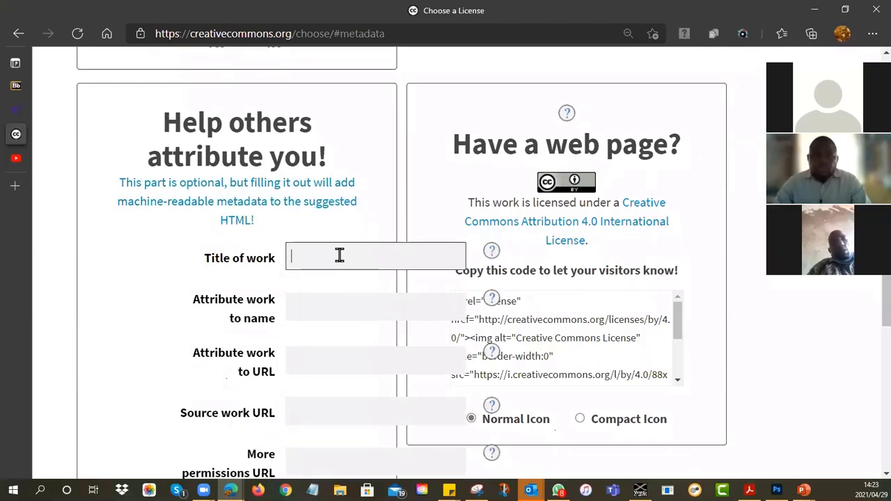
pyautogui.write('Forms of ')
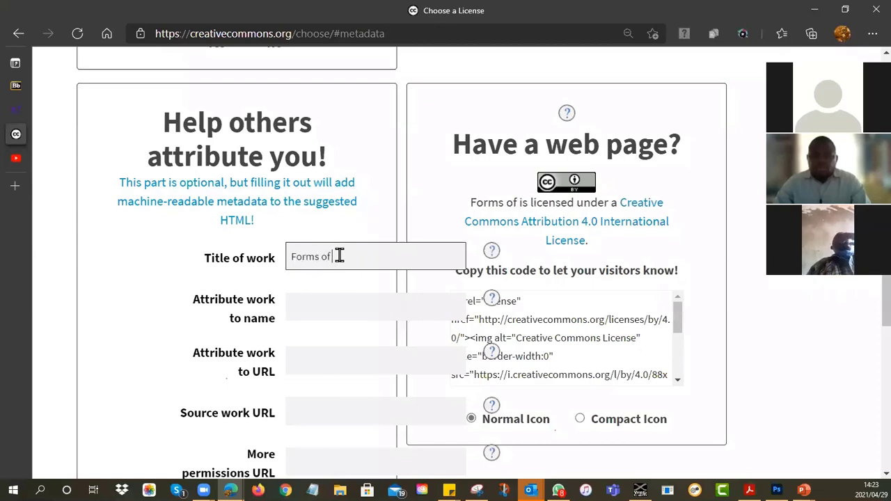
pyautogui.write('Water')
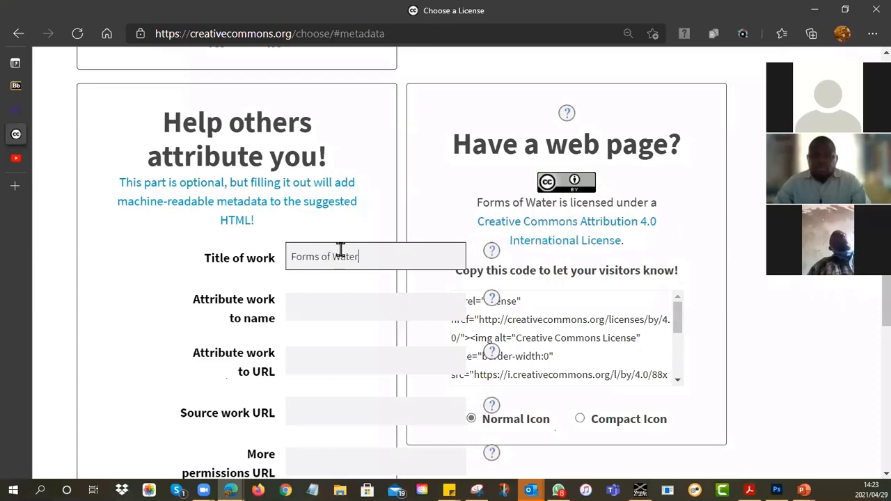
# Enter the author's name in the Attribute work to name field
pyautogui.click(320, 305)
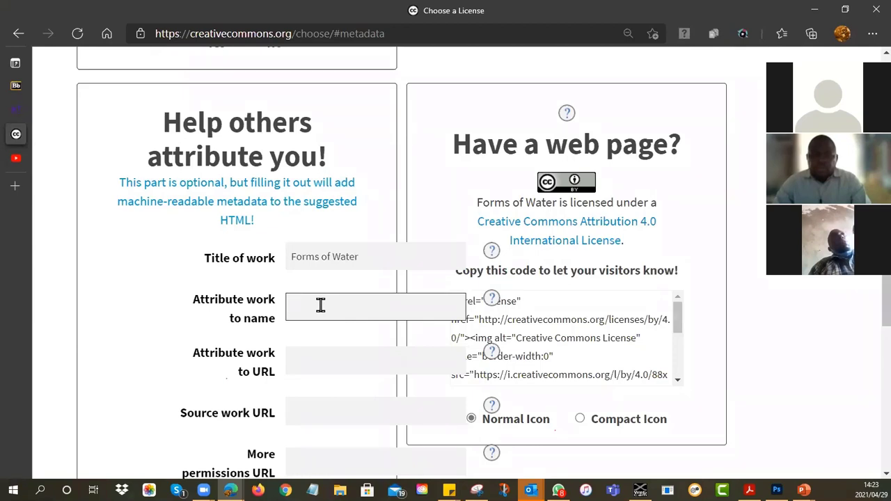
pyautogui.write('Grace Huvru')
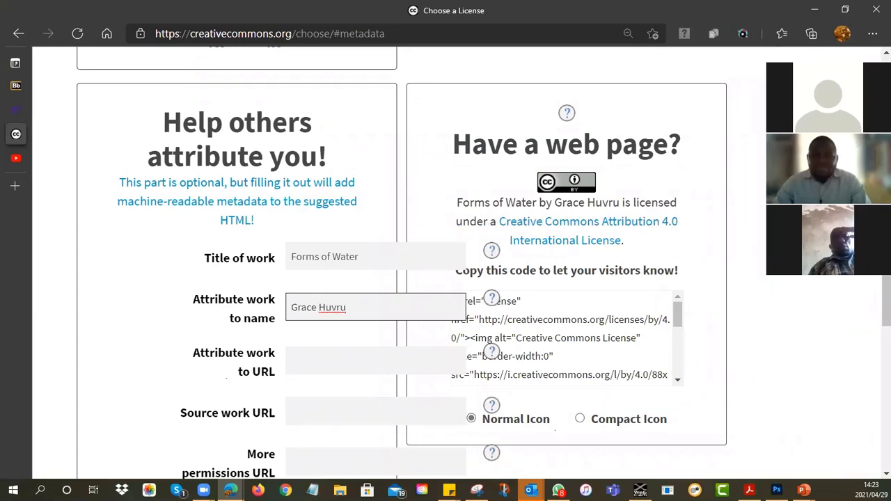
pyautogui.hotkey('alt', 'Tab')
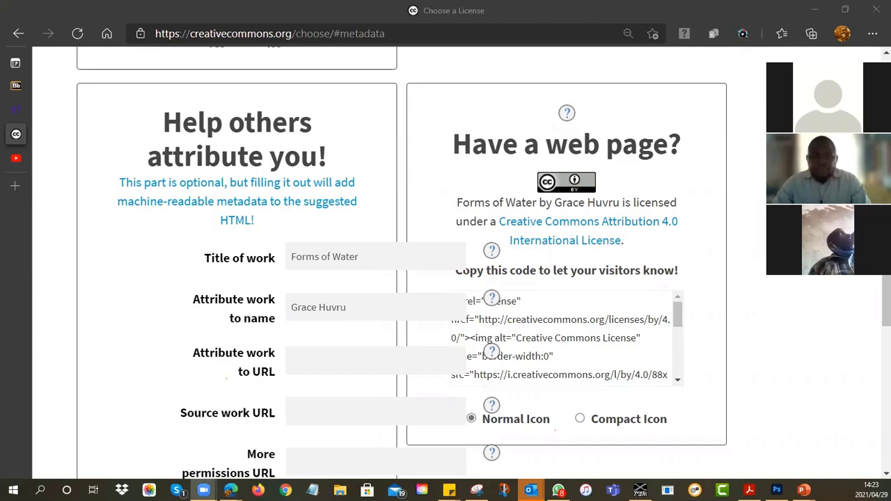
pyautogui.click(368, 306)
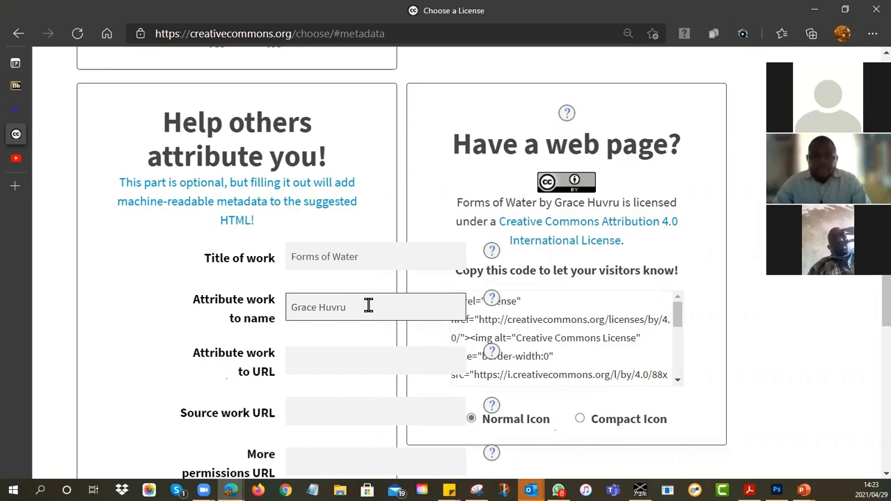
pyautogui.click(322, 361)
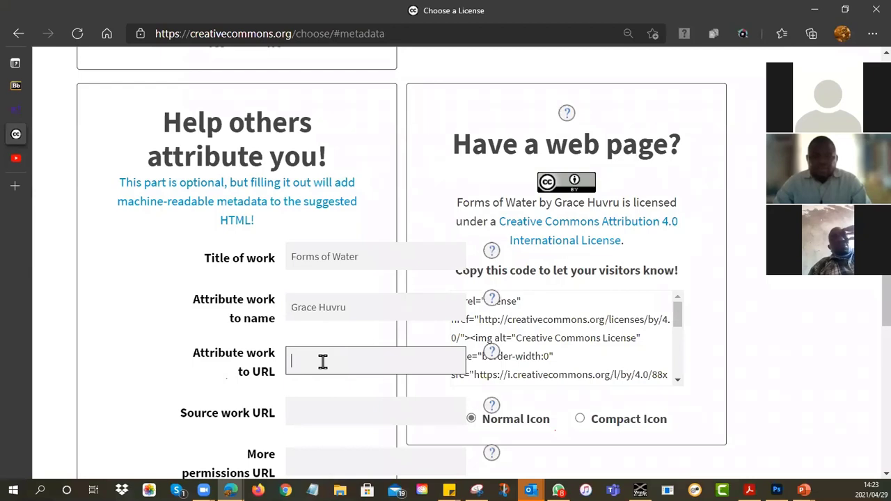
pyautogui.write('mopse.online')
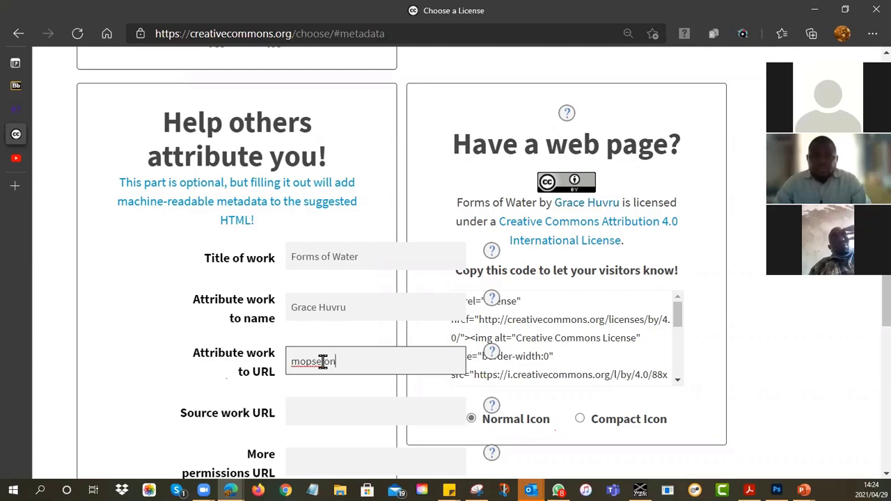
pyautogui.click(293, 361)
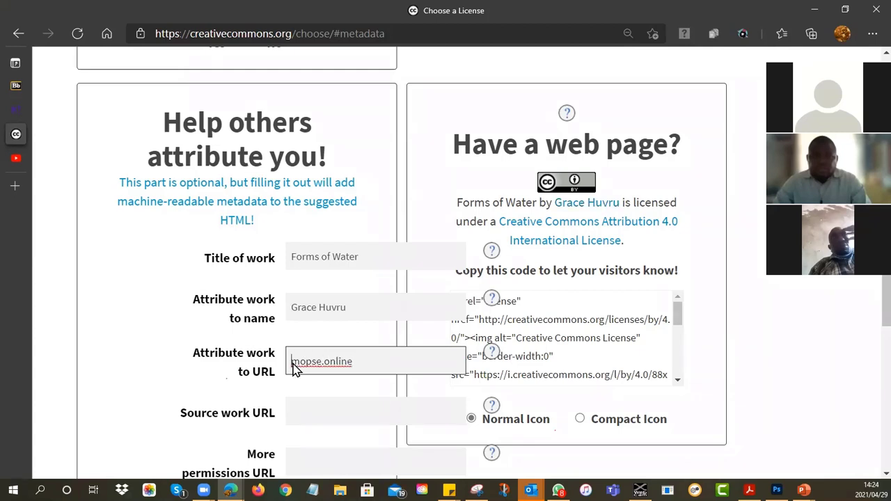
pyautogui.write('https://')
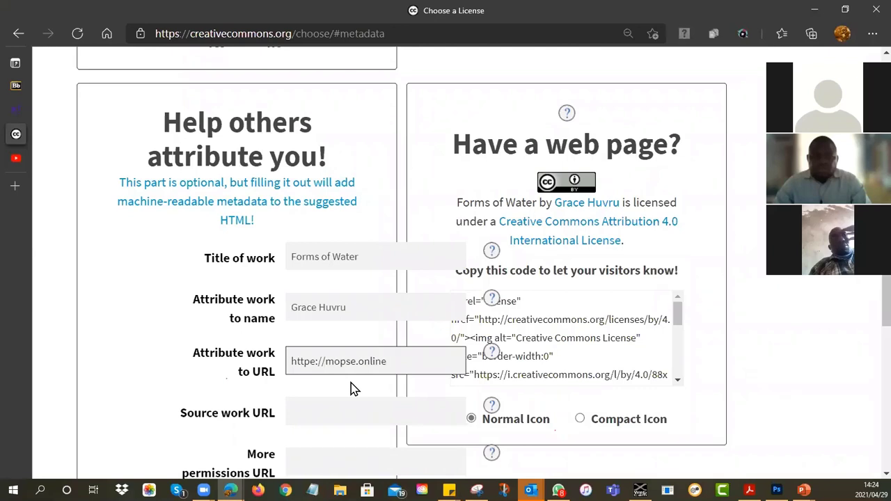
pyautogui.moveTo(383, 359); pyautogui.dragTo(243, 355)
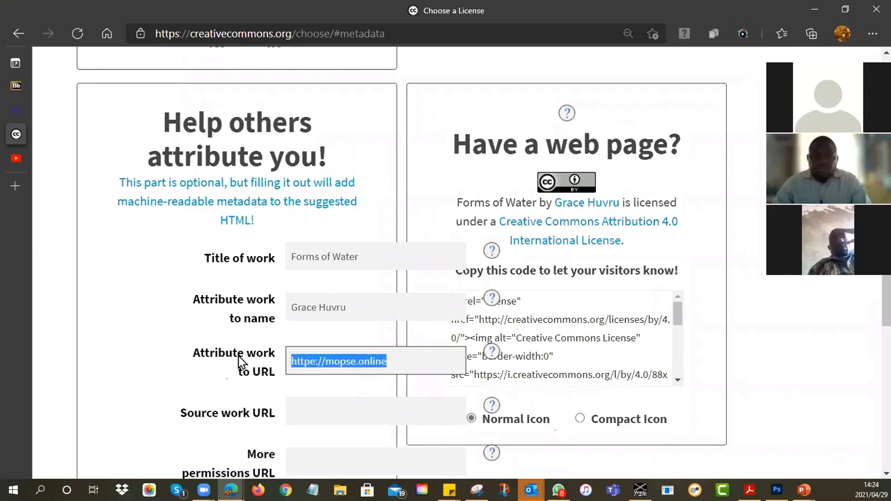
pyautogui.write('www.ajmoore.cp.za')
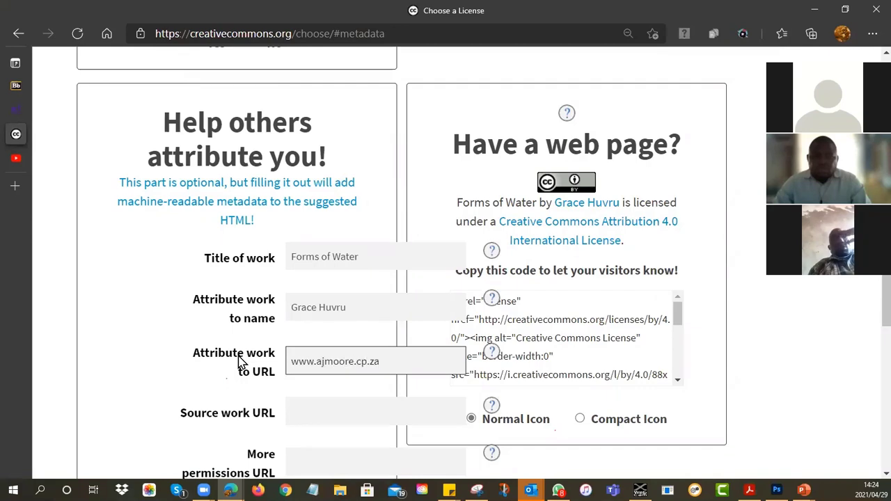
pyautogui.click(370, 361)
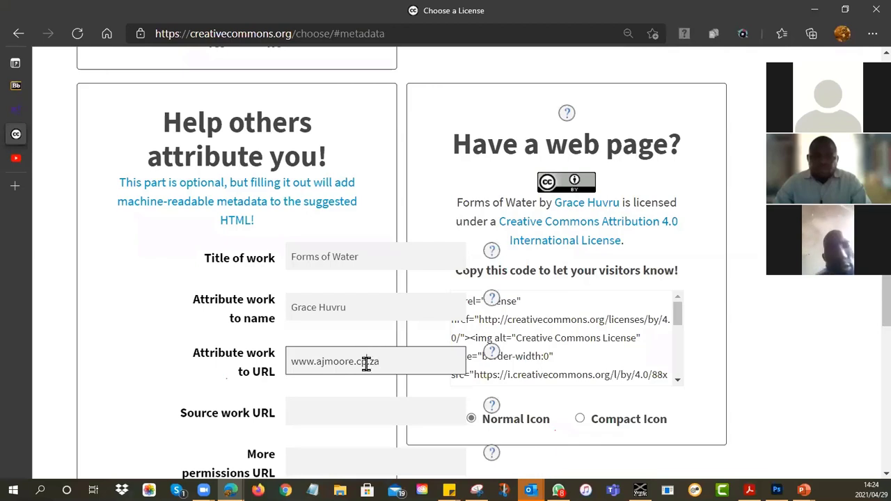
pyautogui.press('BackSpace')
pyautogui.write('o')
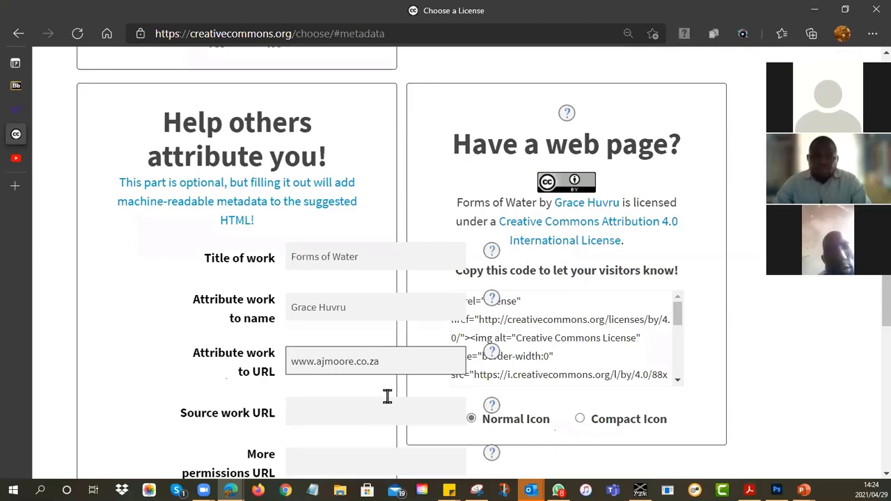
pyautogui.moveTo(384, 360); pyautogui.dragTo(288, 361)
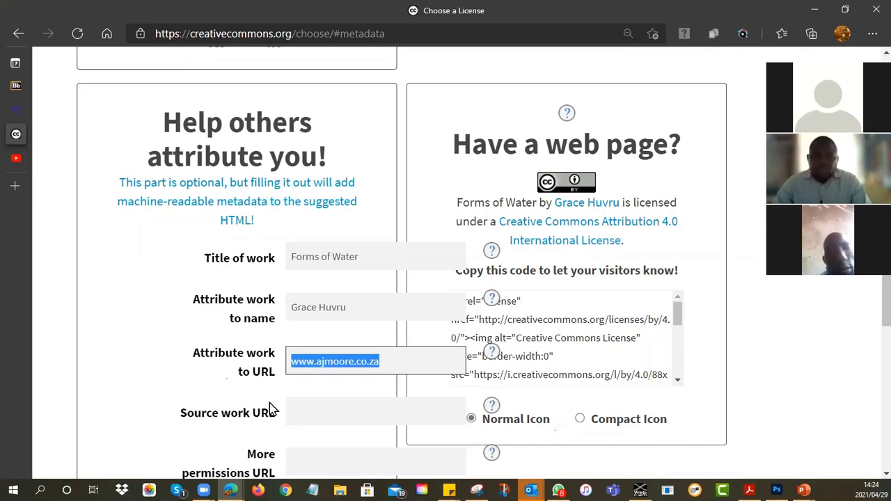
pyautogui.press('BackSpace')
pyautogui.click(126, 360)
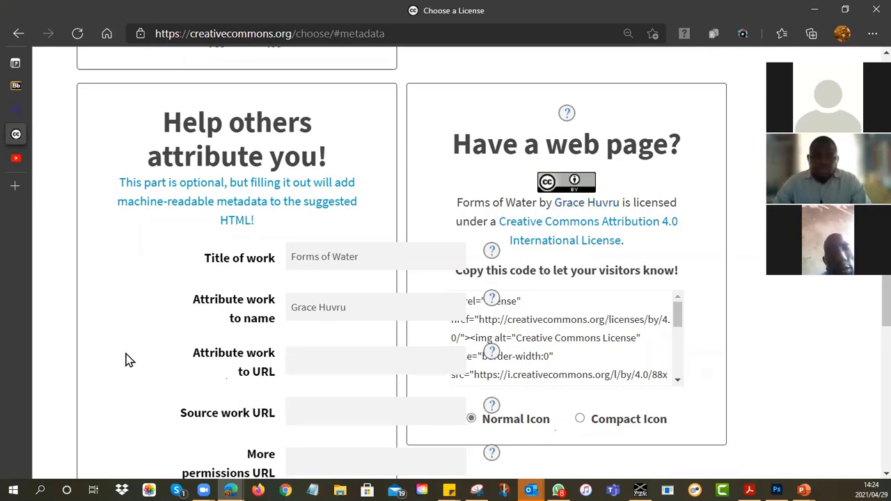
pyautogui.scroll(-2, 165, 344)
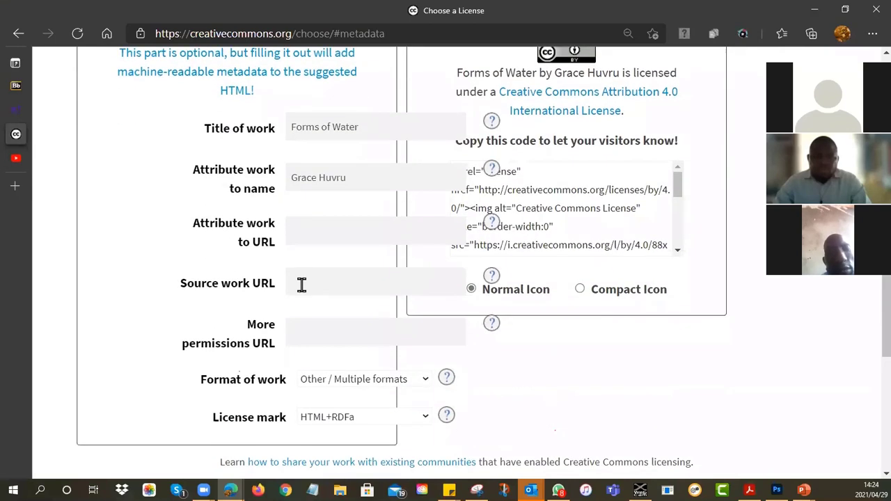
pyautogui.click(299, 286)
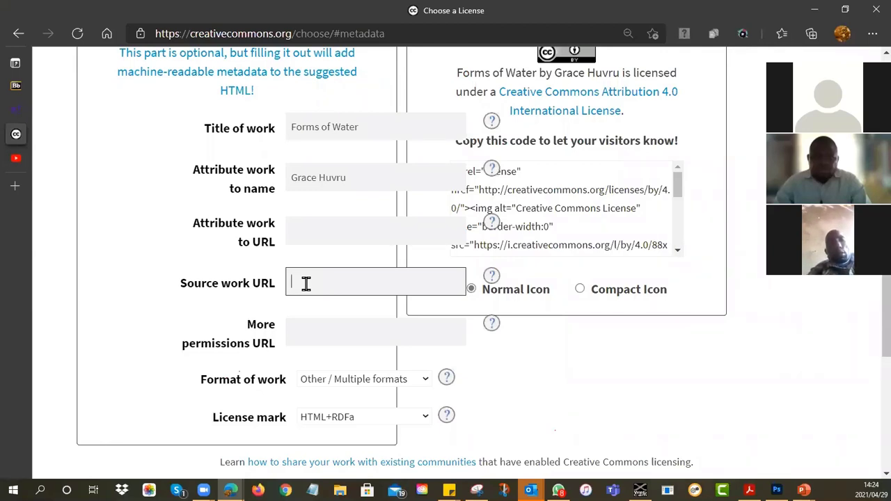
pyautogui.write('www.')
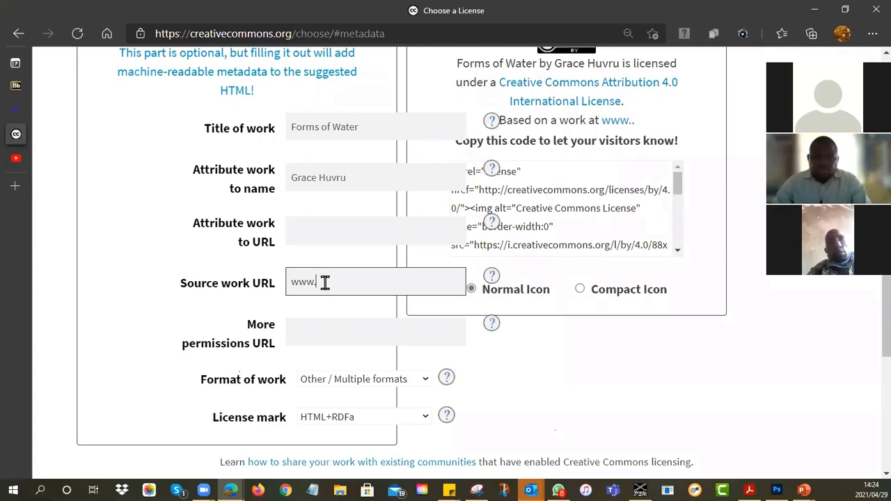
pyautogui.moveTo(324, 283); pyautogui.dragTo(232, 282)
pyautogui.press('BackSpace')
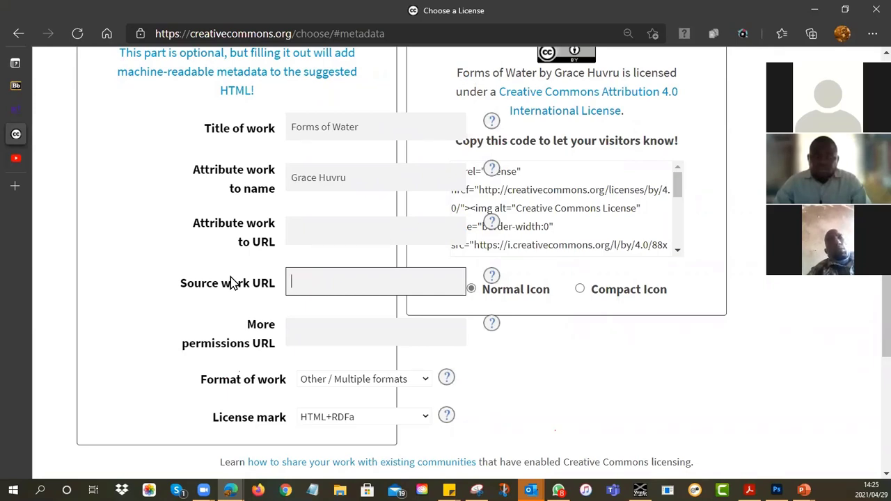
pyautogui.click(309, 333)
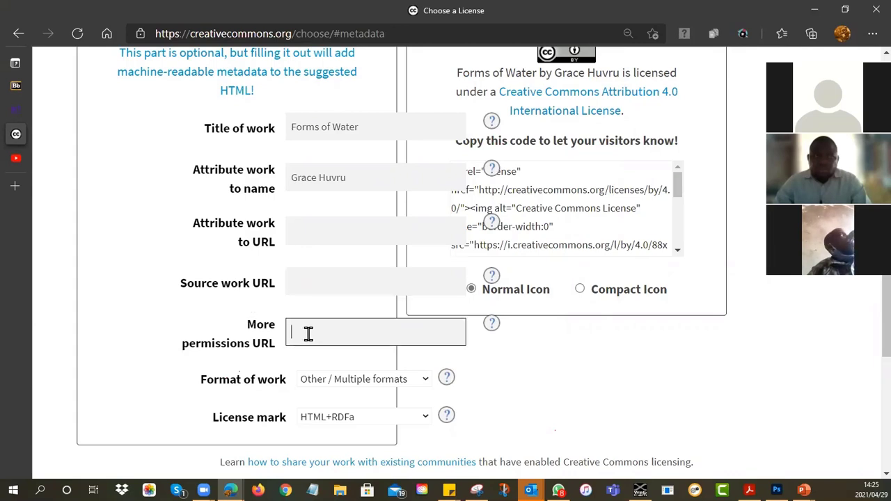
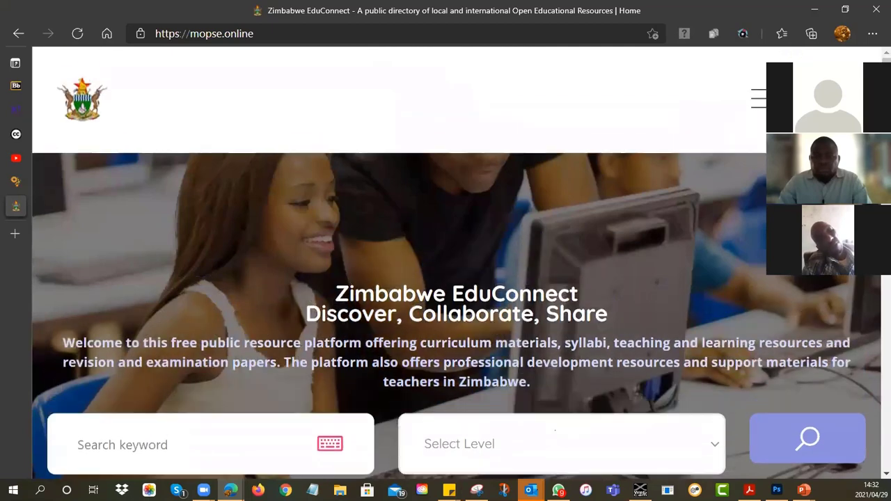
# Go to the Sign Up registration page from the site's hamburger menu
pyautogui.click(762, 96)
pyautogui.scroll(-3, 557, 196)
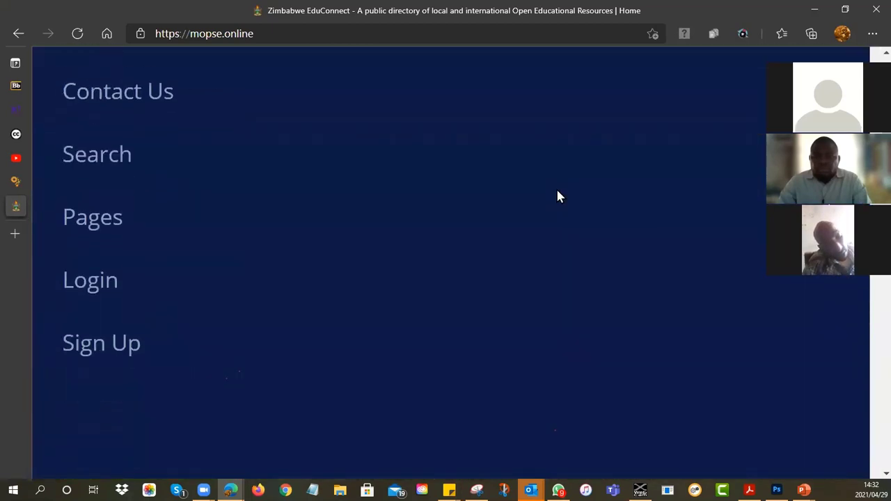
pyautogui.scroll(2, 556, 195)
pyautogui.scroll(-2, 557, 195)
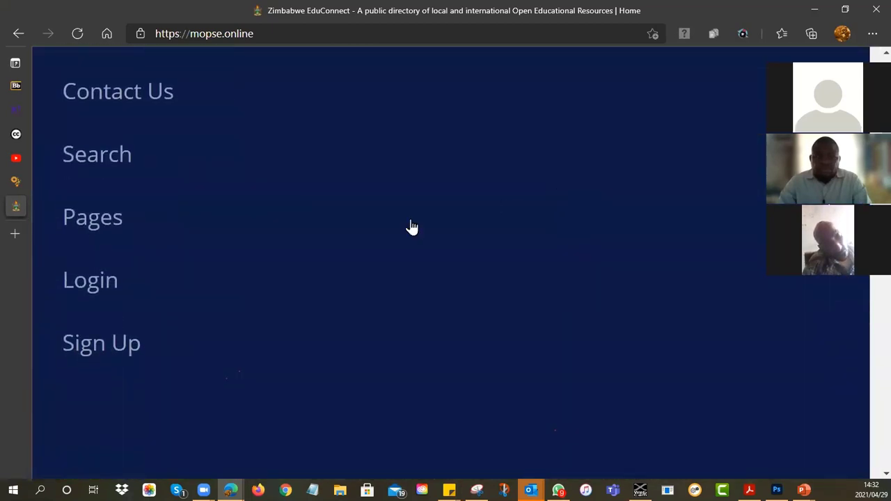
pyautogui.click(90, 351)
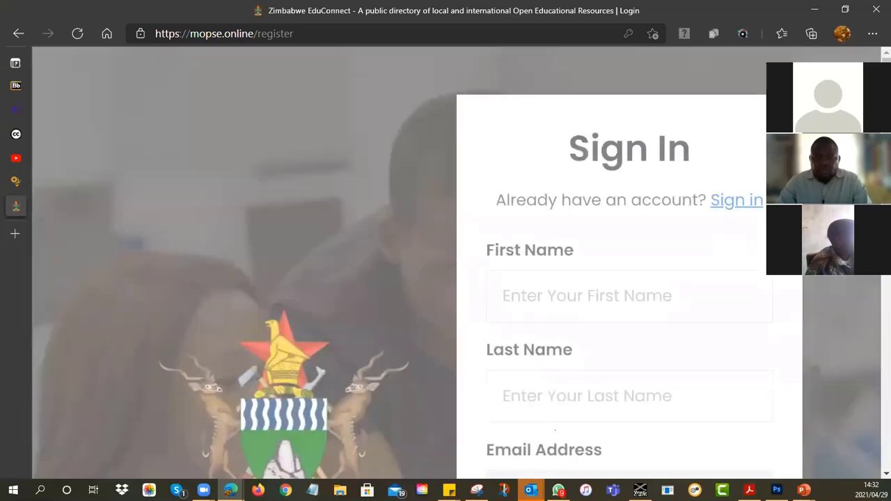
# Move between the sign-in and registration pages, ending back on registration
pyautogui.scroll(-2, 456, 263)
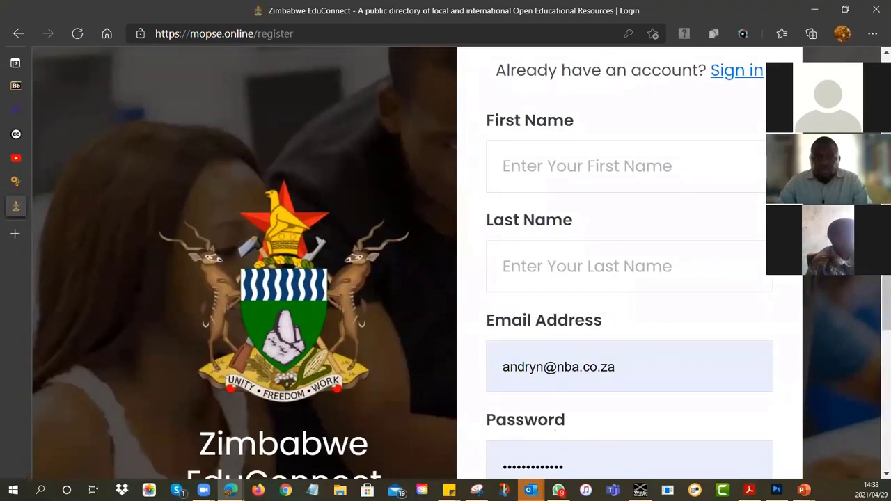
pyautogui.scroll(-3, 461, 263)
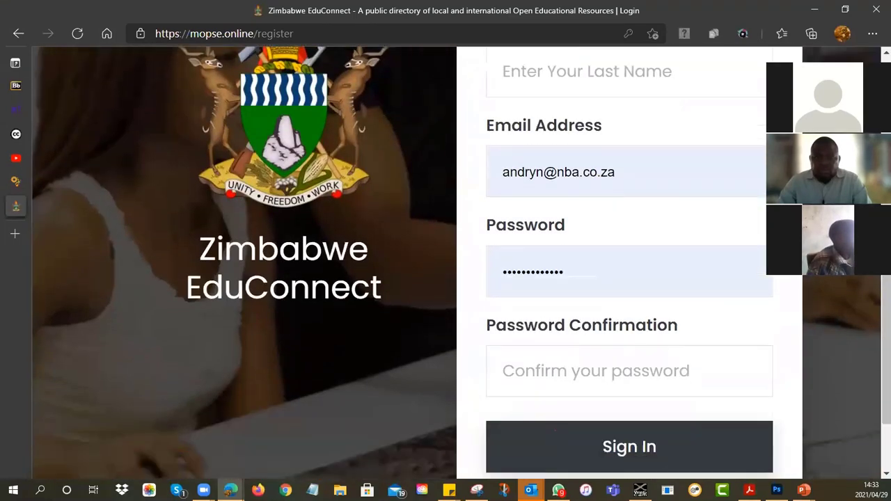
pyautogui.scroll(5, 750, 221)
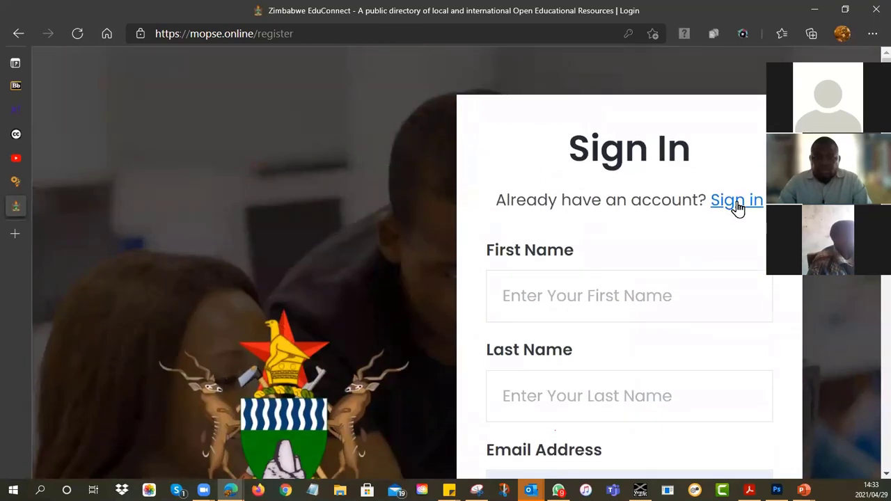
pyautogui.click(736, 202)
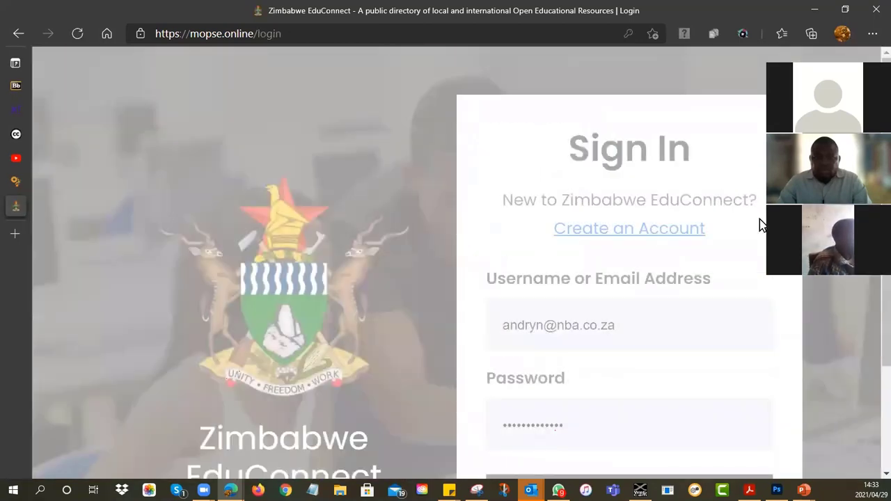
pyautogui.scroll(-1, 603, 233)
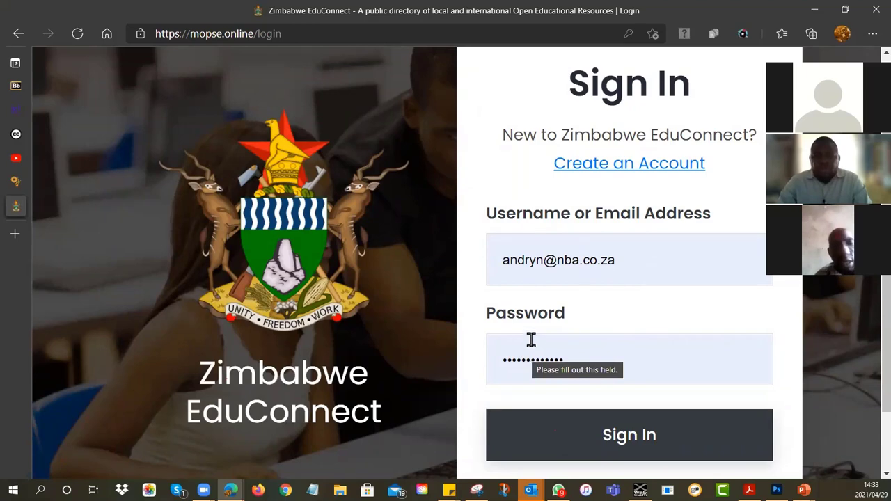
pyautogui.click(643, 173)
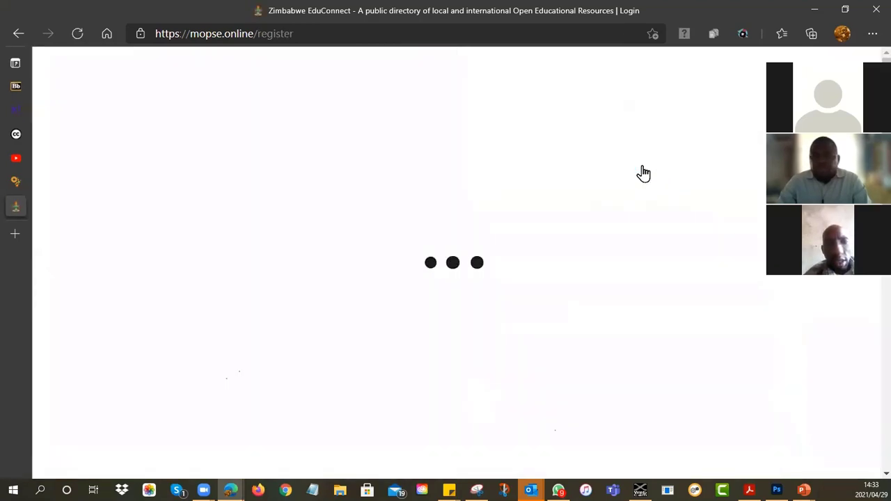
pyautogui.scroll(-1, 639, 167)
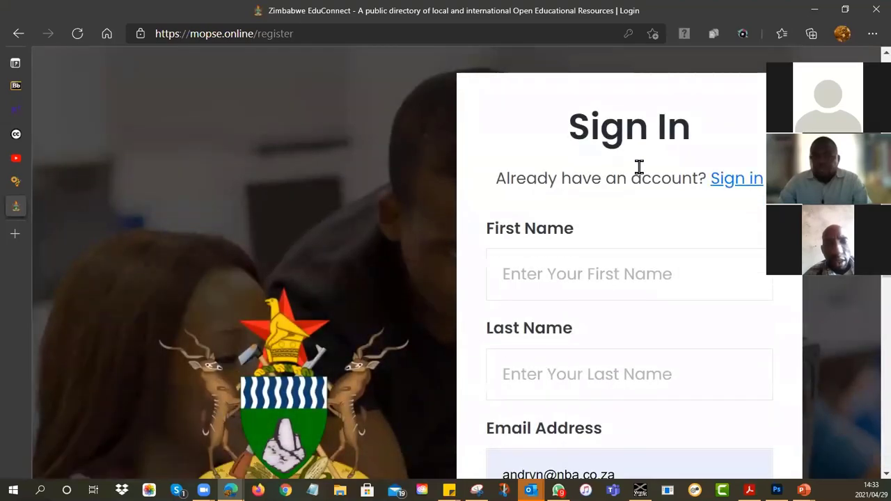
pyautogui.scroll(-3, 639, 167)
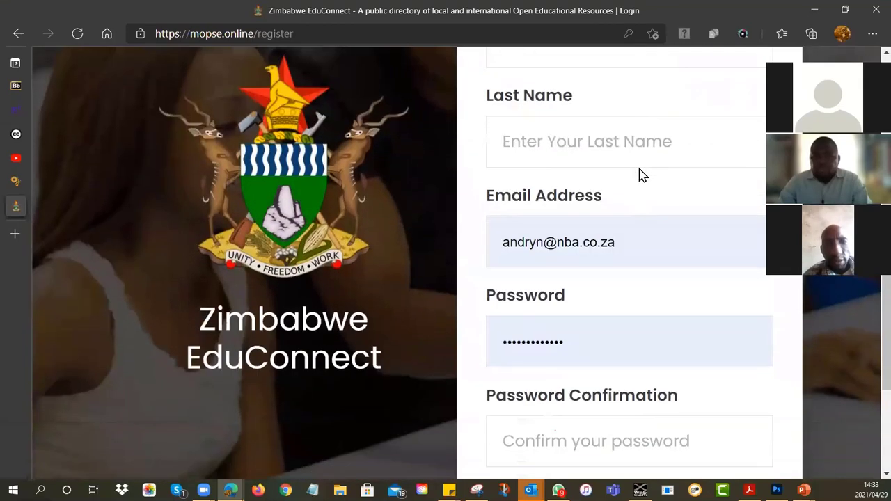
pyautogui.scroll(-2, 642, 175)
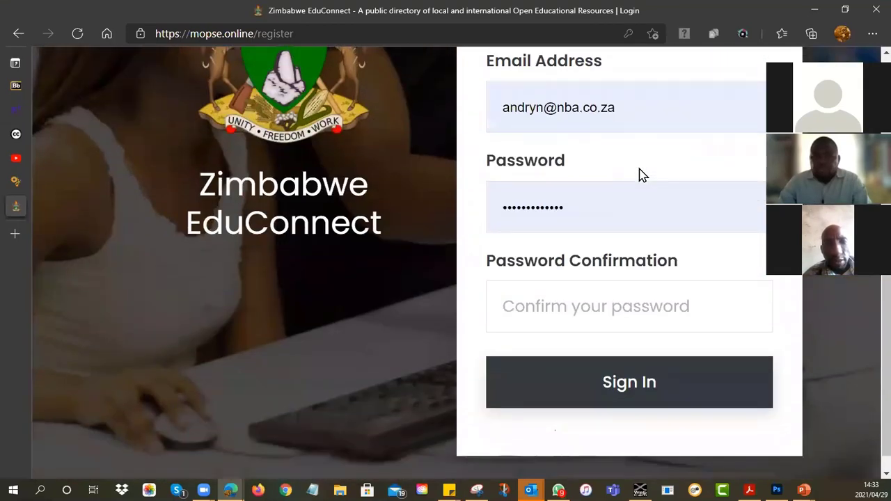
pyautogui.scroll(5, 640, 175)
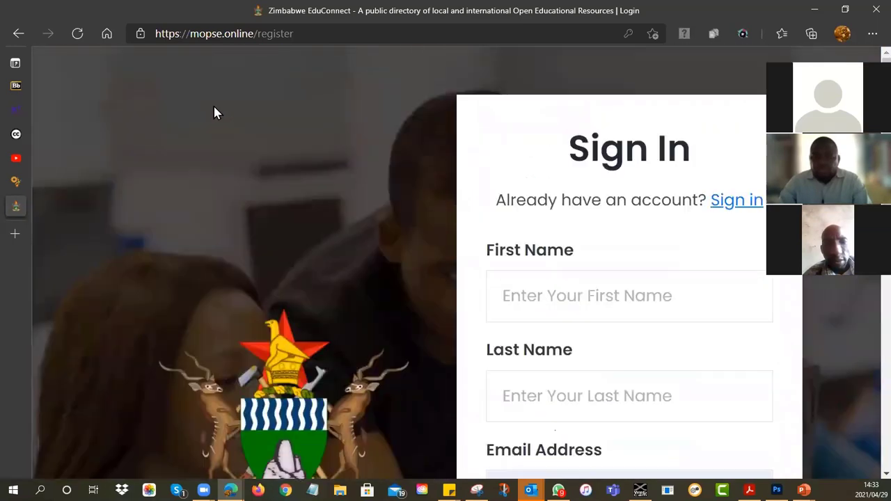
pyautogui.click(18, 34)
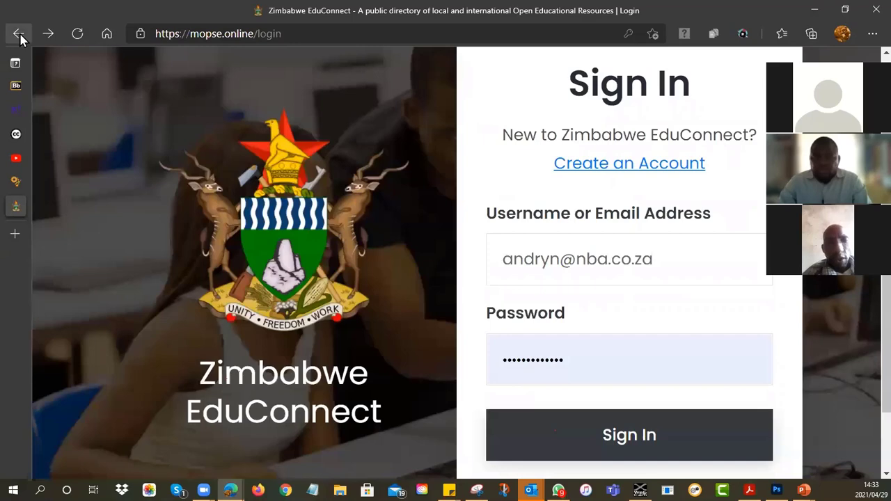
pyautogui.click(19, 34)
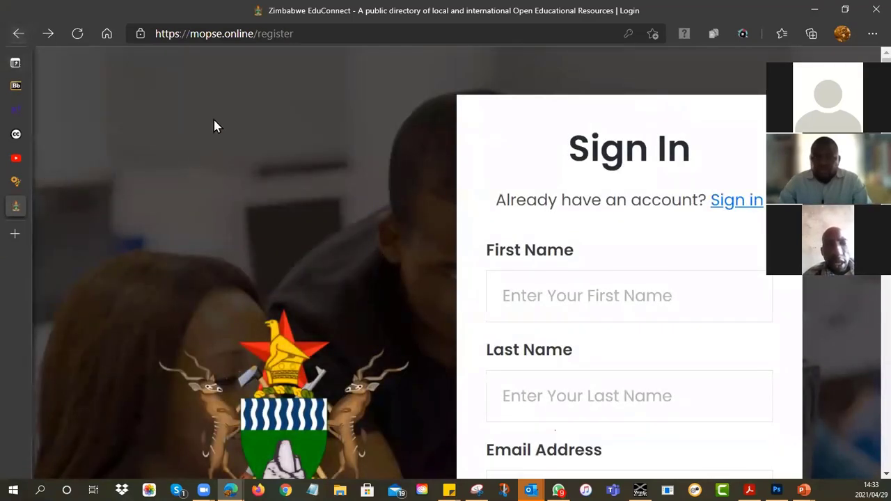
# Trim the address to mopse.online to load the site's home page
pyautogui.click(258, 34)
pyautogui.moveTo(253, 34); pyautogui.dragTo(370, 52)
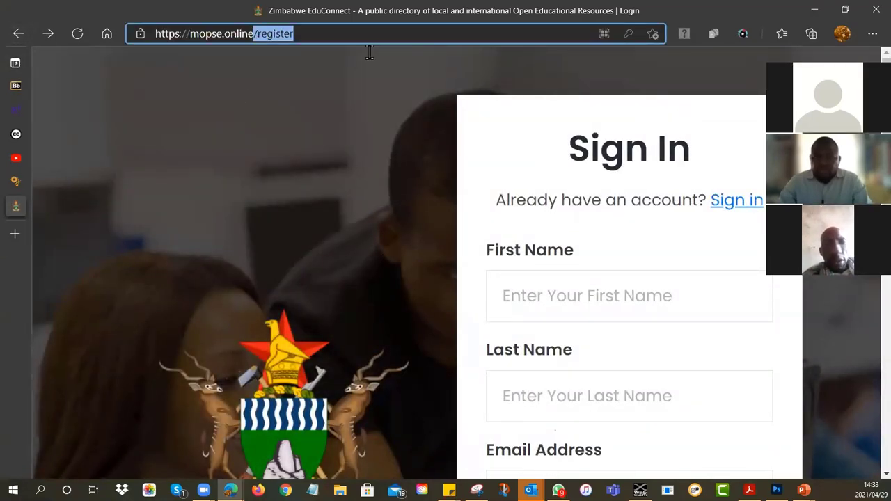
pyautogui.press('BackSpace')
pyautogui.press('Return')
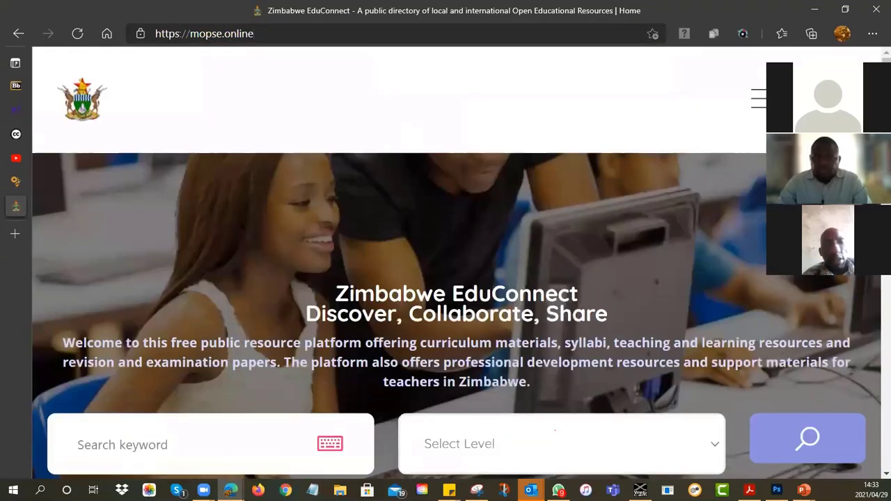
# Go to the Login page and sign in with the autofilled account details
pyautogui.click(758, 97)
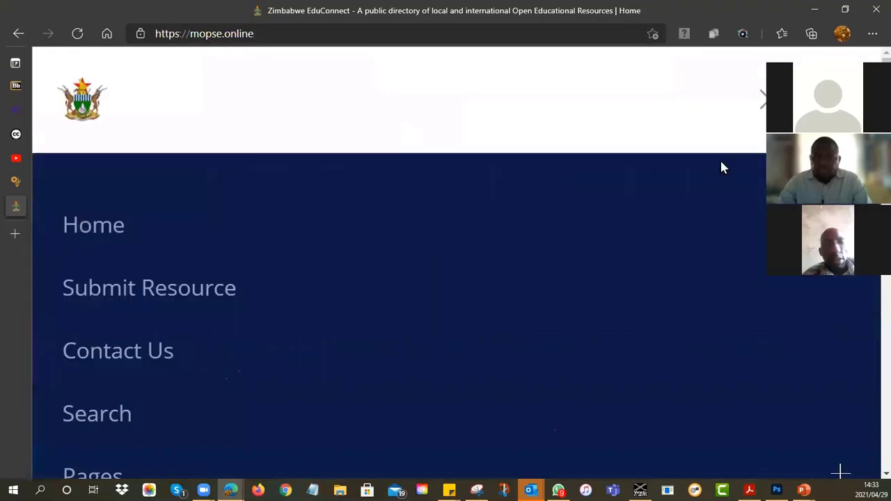
pyautogui.scroll(-4, 197, 290)
pyautogui.click(99, 288)
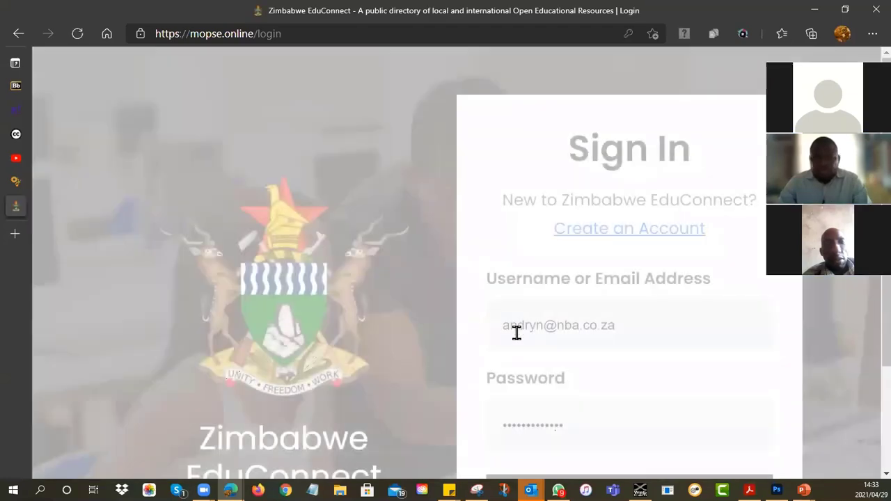
pyautogui.scroll(-2, 624, 369)
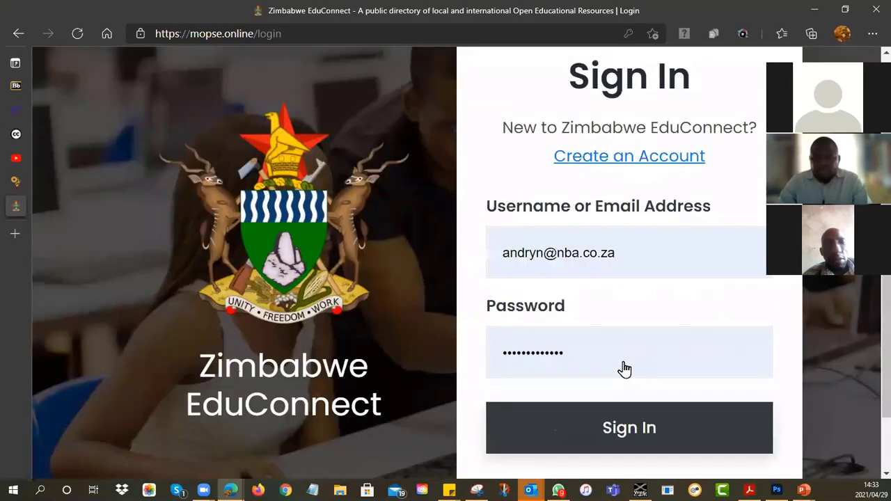
pyautogui.click(623, 368)
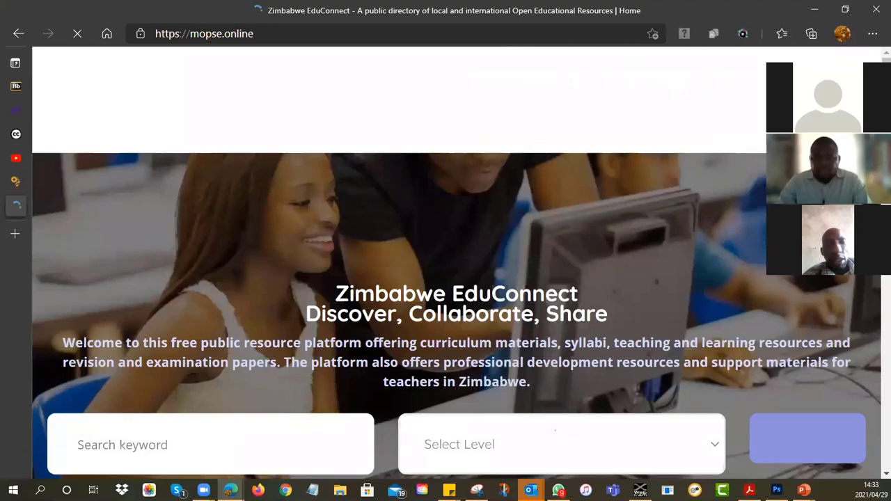
# Zoom Edge out two steps so EduConnect's full navigation bar fits in the window
pyautogui.click(872, 34)
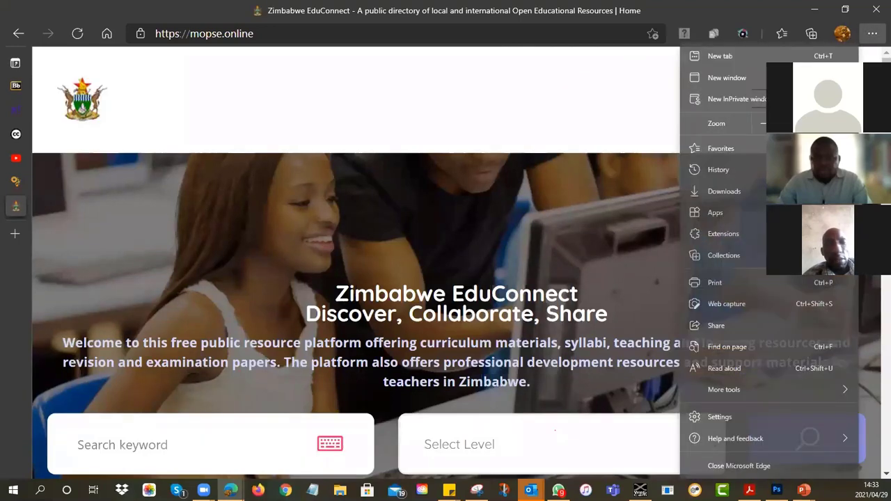
pyautogui.click(763, 124)
pyautogui.click(551, 105)
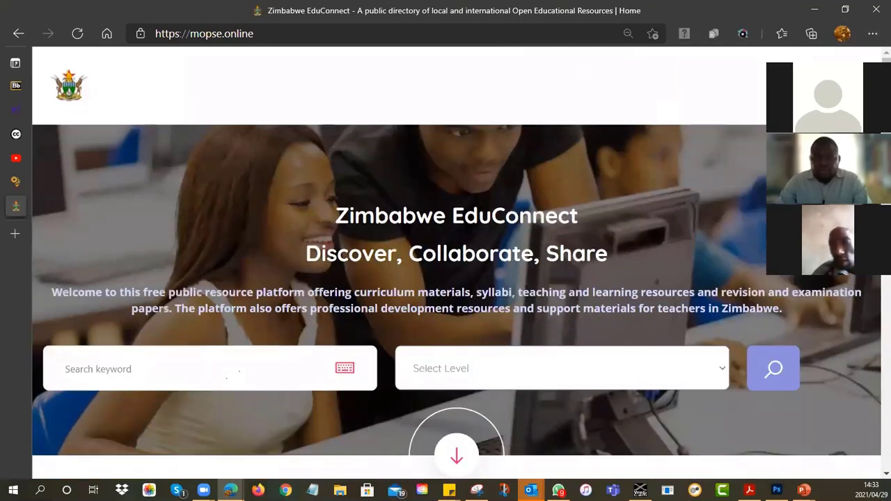
pyautogui.click(872, 33)
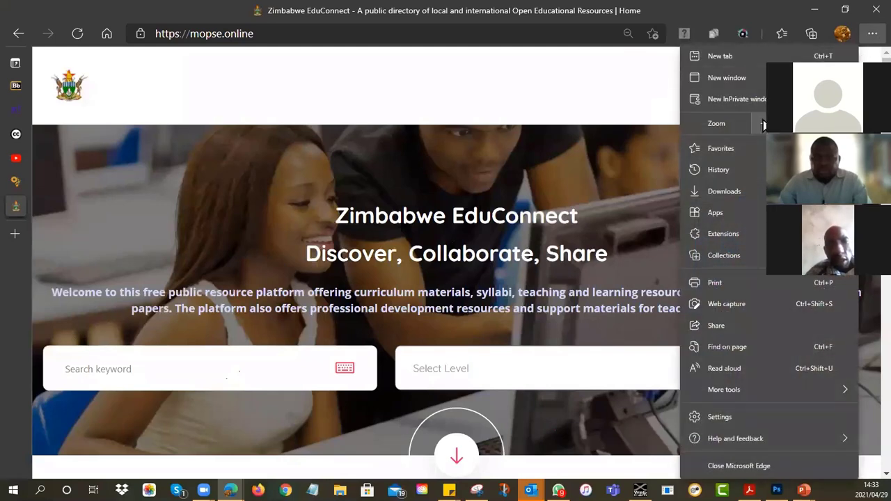
pyautogui.click(763, 123)
pyautogui.click(605, 137)
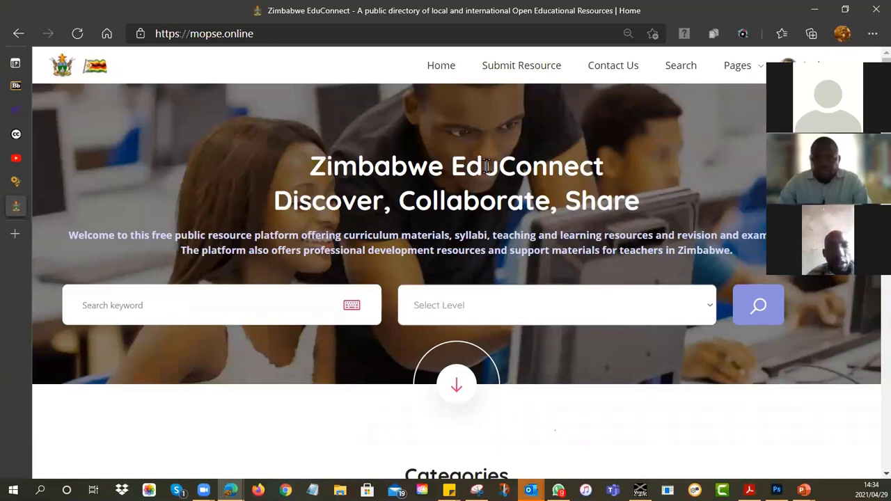
# Open the Submit Resource form and scroll through its fields
pyautogui.click(516, 71)
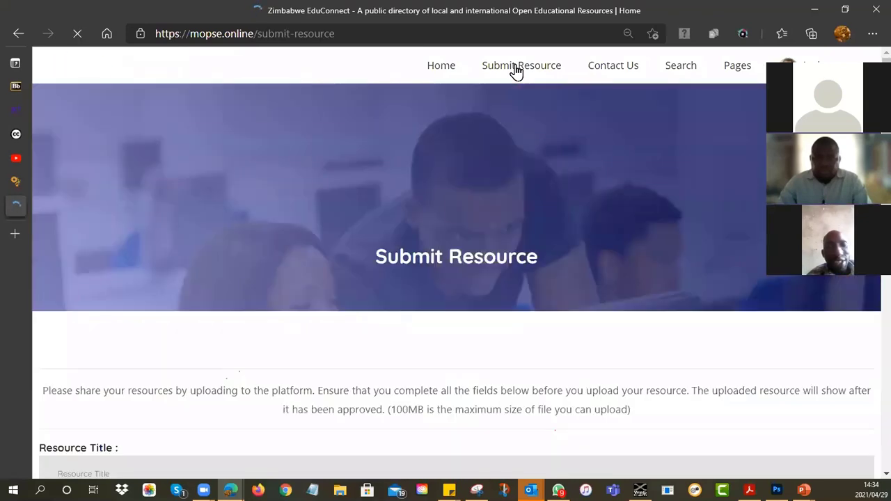
pyautogui.scroll(-2, 652, 185)
pyautogui.scroll(-3, 651, 185)
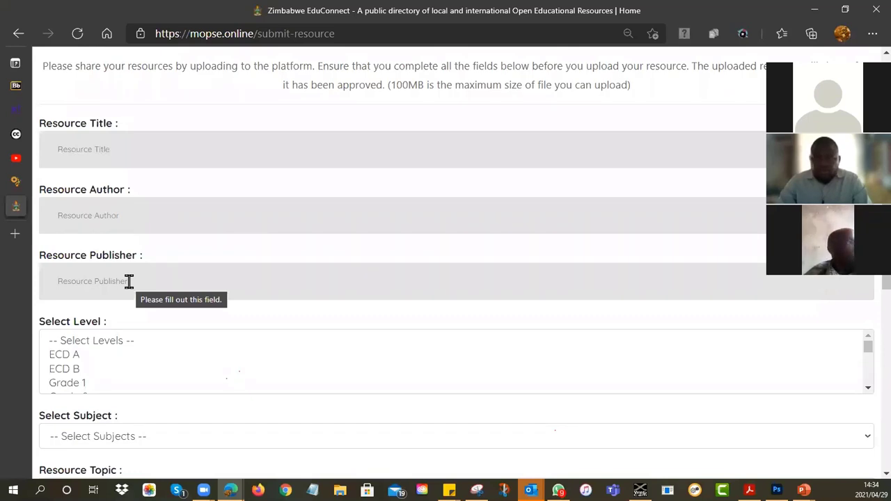
pyautogui.scroll(-2, 149, 271)
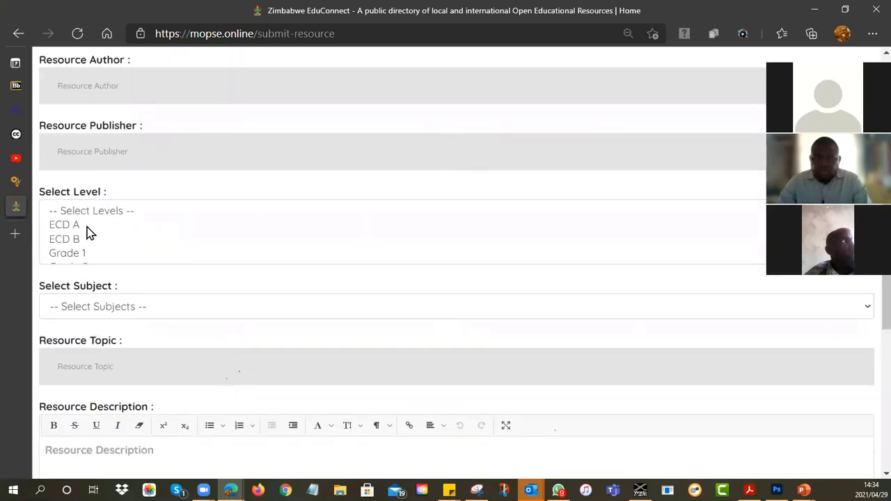
pyautogui.scroll(-5, 90, 237)
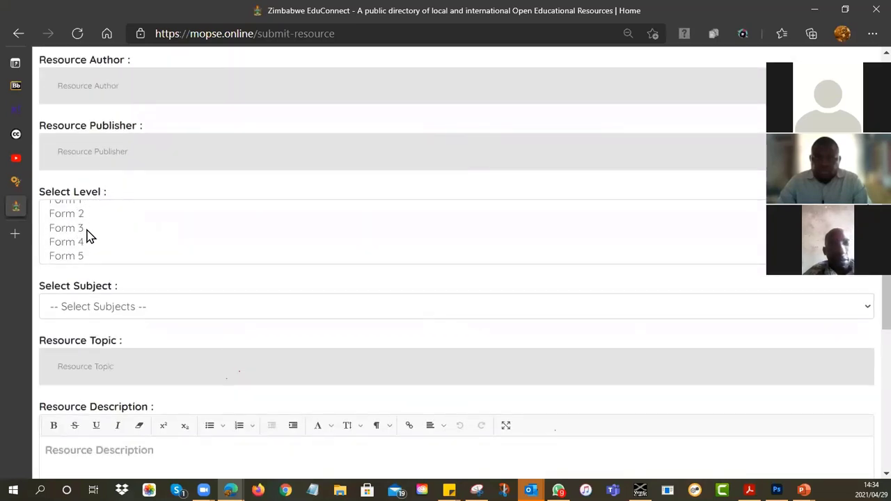
pyautogui.scroll(5, 89, 238)
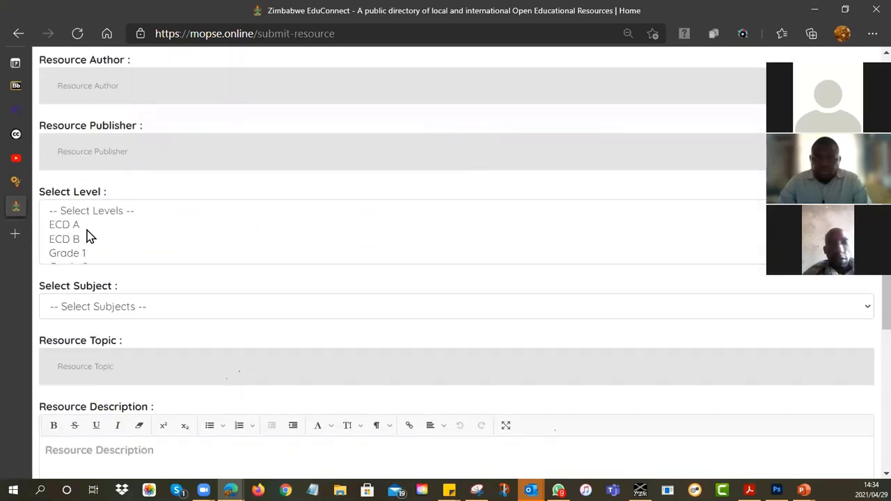
pyautogui.scroll(-1, 152, 214)
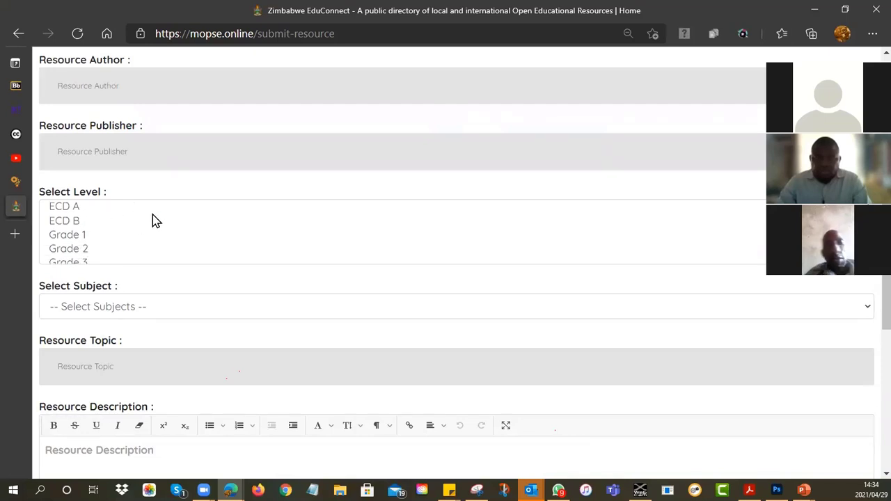
pyautogui.scroll(-2, 137, 289)
# Set the resource level to Grade 2
pyautogui.click(134, 178)
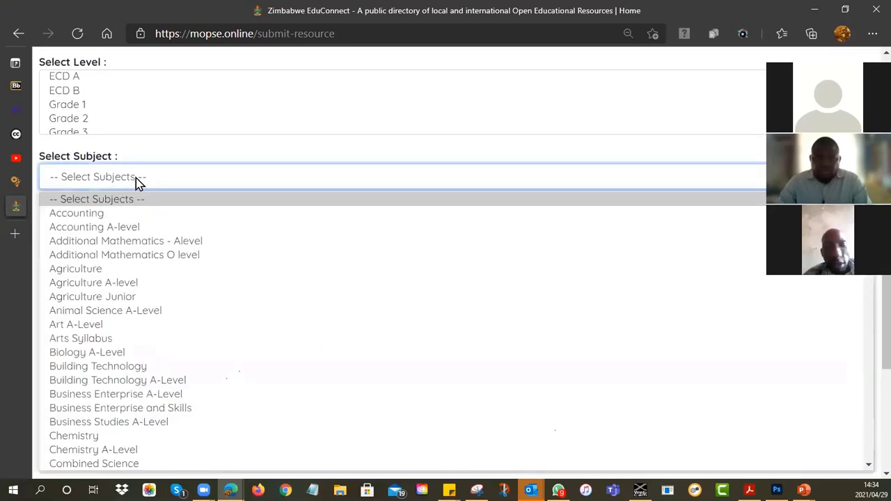
pyautogui.scroll(-3, 278, 288)
pyautogui.scroll(3, 279, 288)
pyautogui.scroll(4, 219, 195)
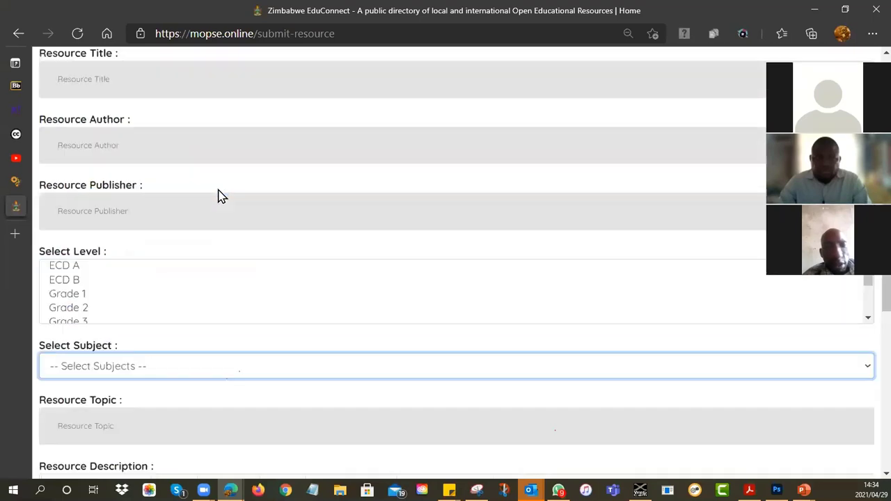
pyautogui.scroll(-2, 110, 246)
pyautogui.click(77, 250)
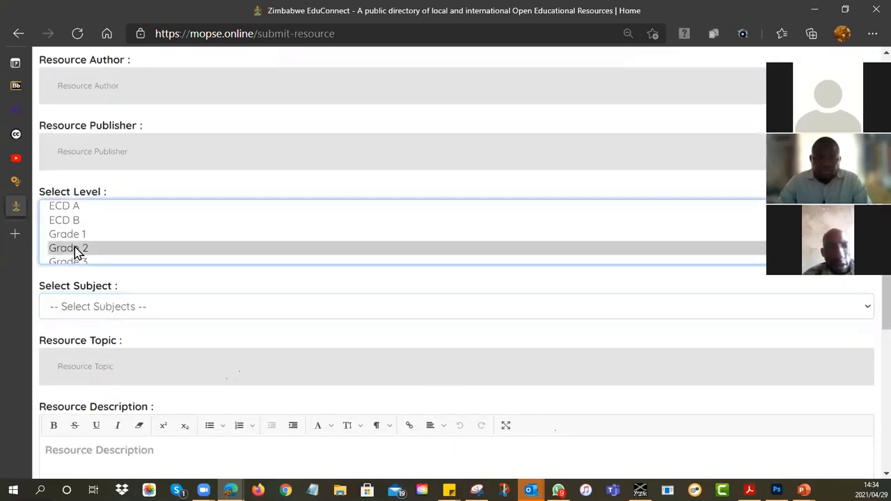
# Choose Mathematics and Science as the subject
pyautogui.click(115, 314)
pyautogui.click(195, 322)
pyautogui.scroll(-1, 195, 323)
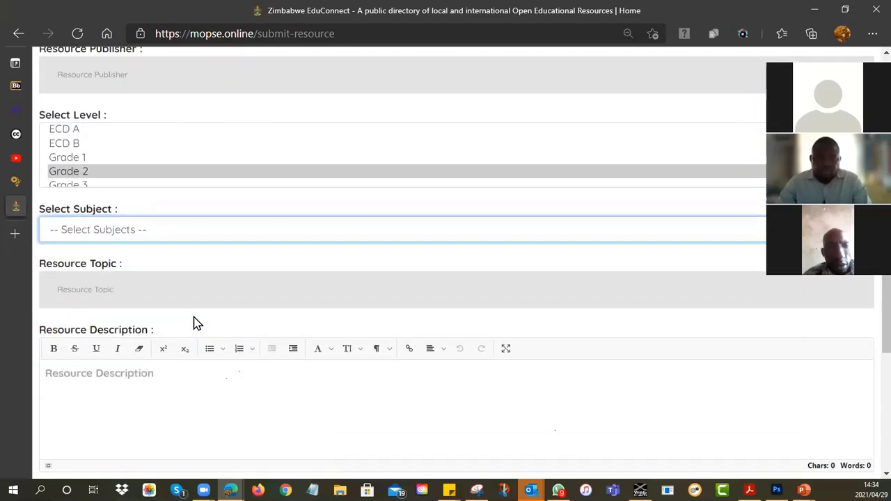
pyautogui.click(124, 255)
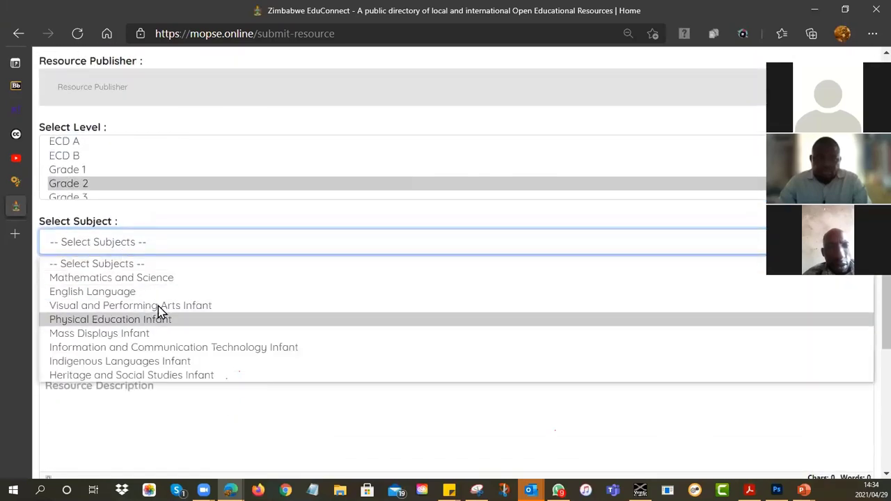
pyautogui.click(148, 282)
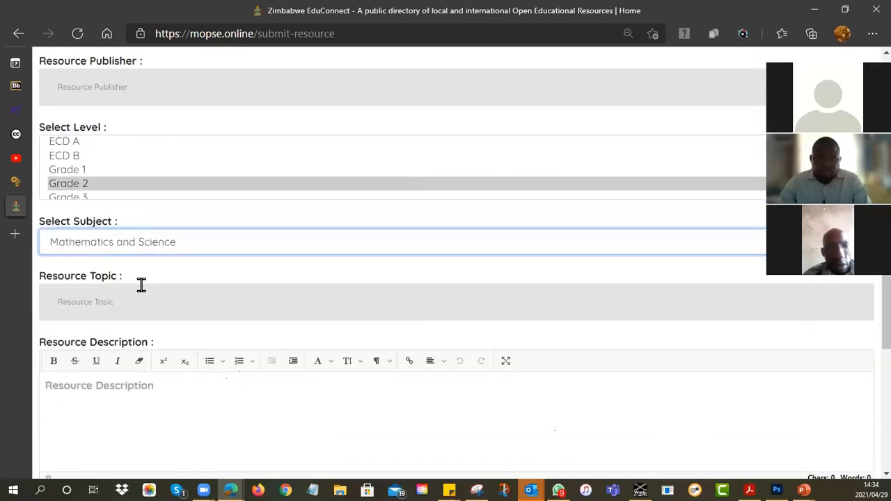
pyautogui.scroll(-2, 213, 287)
# Select the topic and description fields without entering any text
pyautogui.click(111, 174)
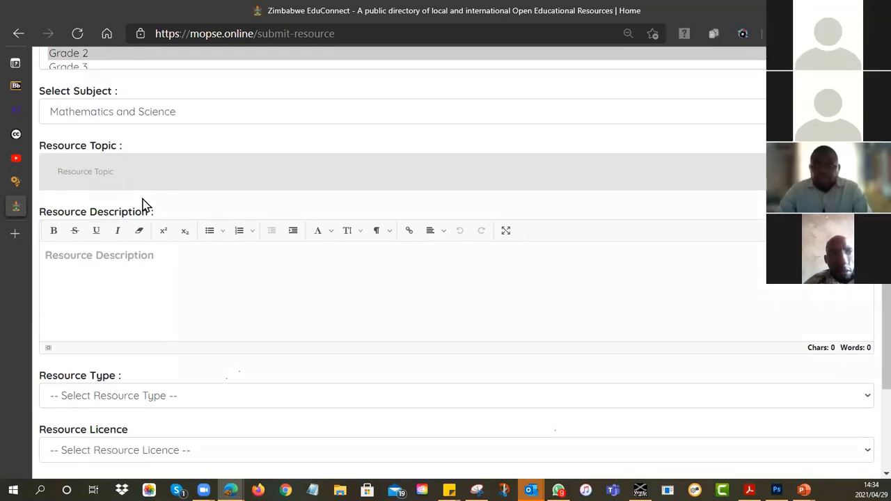
pyautogui.scroll(-1, 143, 206)
pyautogui.click(118, 205)
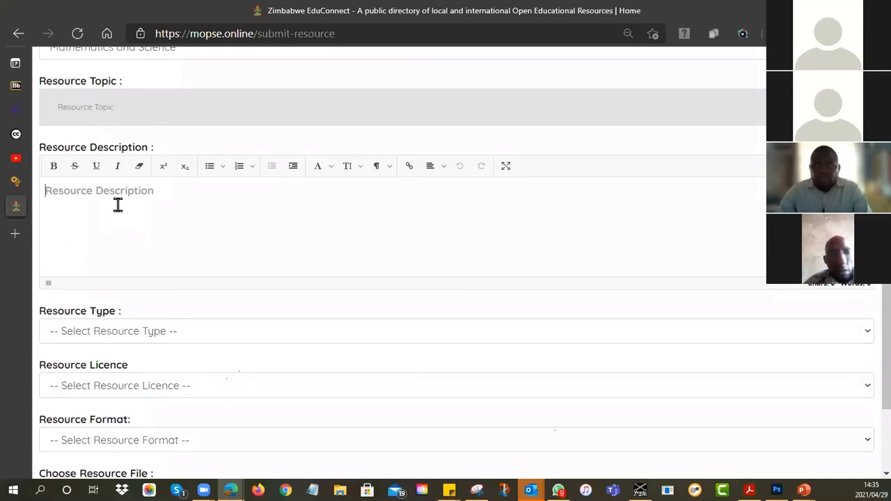
pyautogui.scroll(-3, 118, 204)
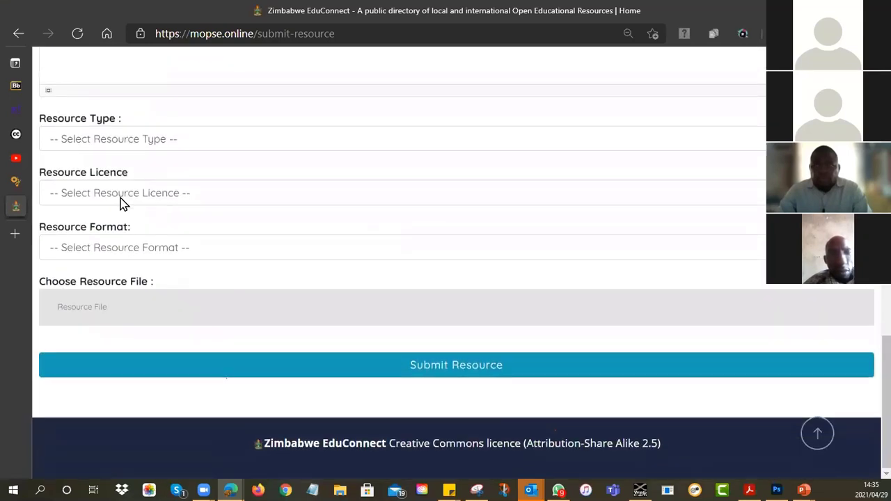
# Set the resource type to Teaching and Learning Resources, leaving the licence unset
pyautogui.click(123, 142)
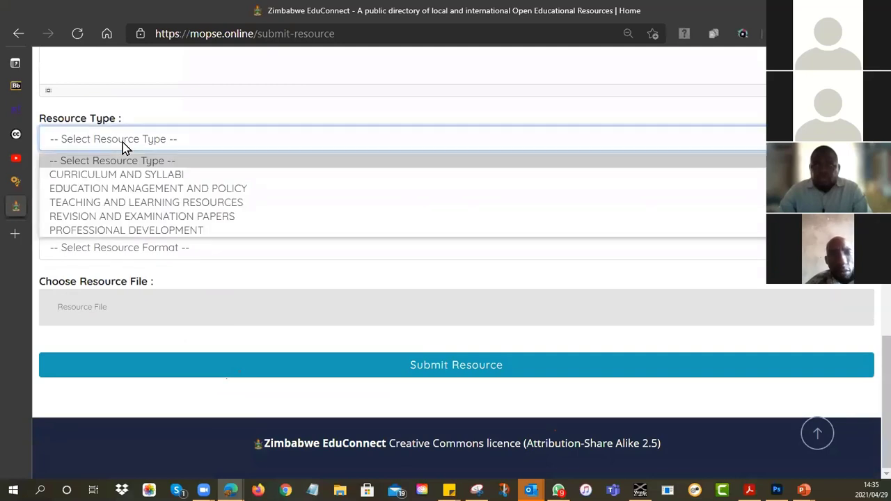
pyautogui.click(111, 203)
pyautogui.click(119, 195)
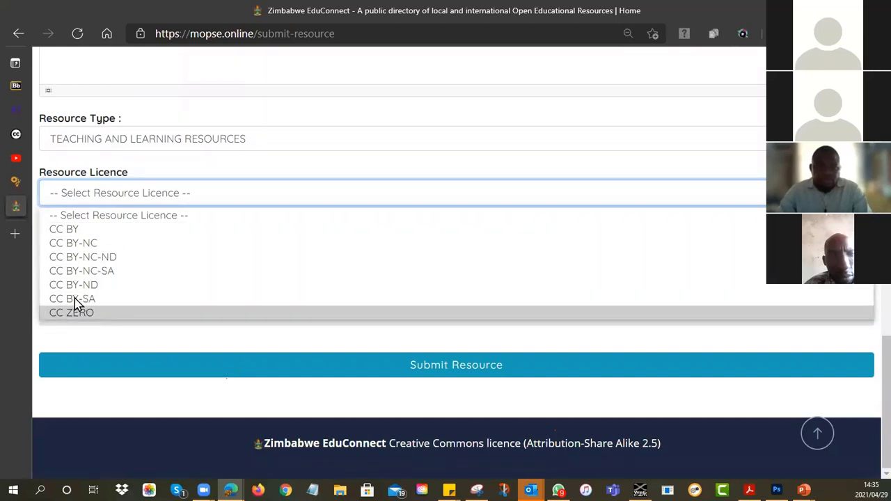
pyautogui.click(216, 173)
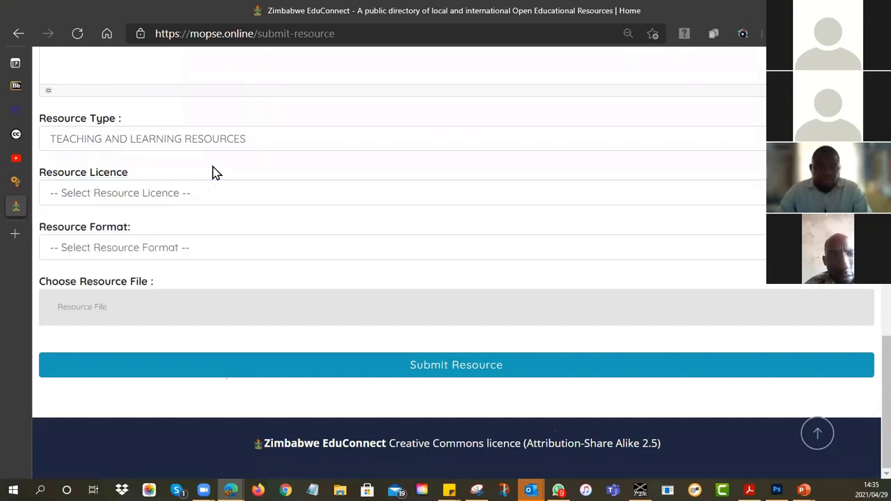
pyautogui.click(157, 197)
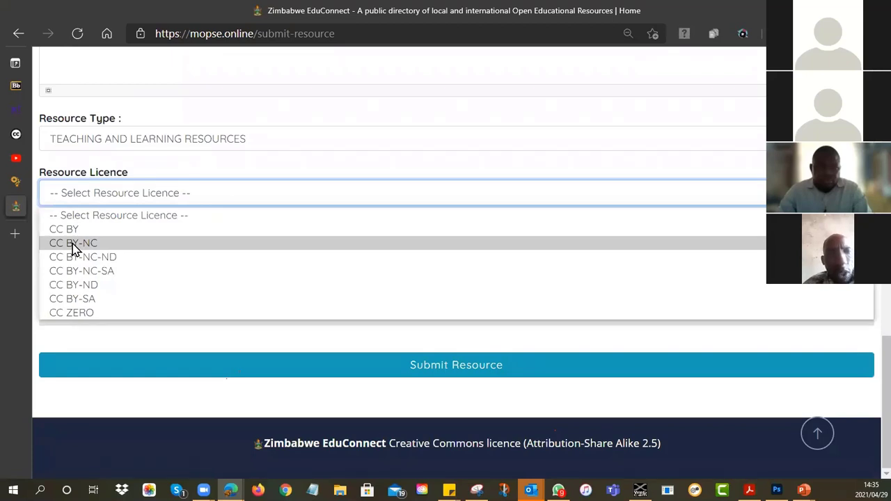
pyautogui.click(243, 174)
# Set the resource format to Document, then change it to Hyperlink
pyautogui.click(130, 247)
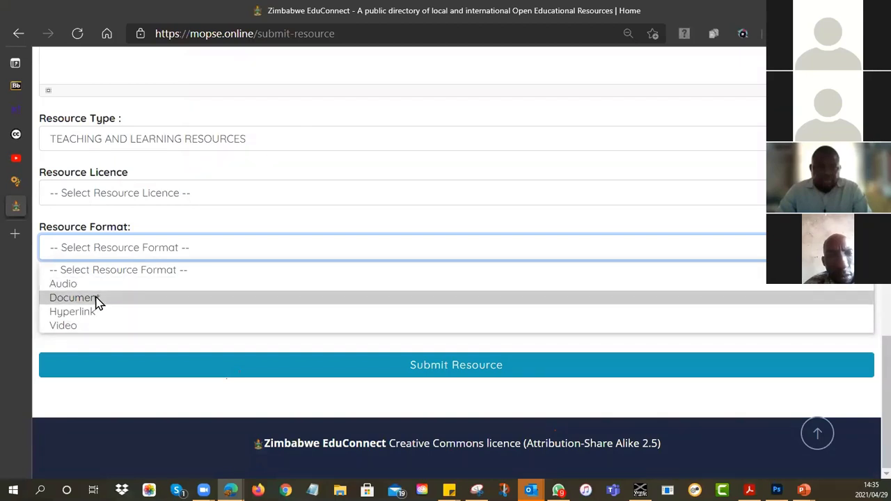
pyautogui.click(98, 300)
pyautogui.click(83, 311)
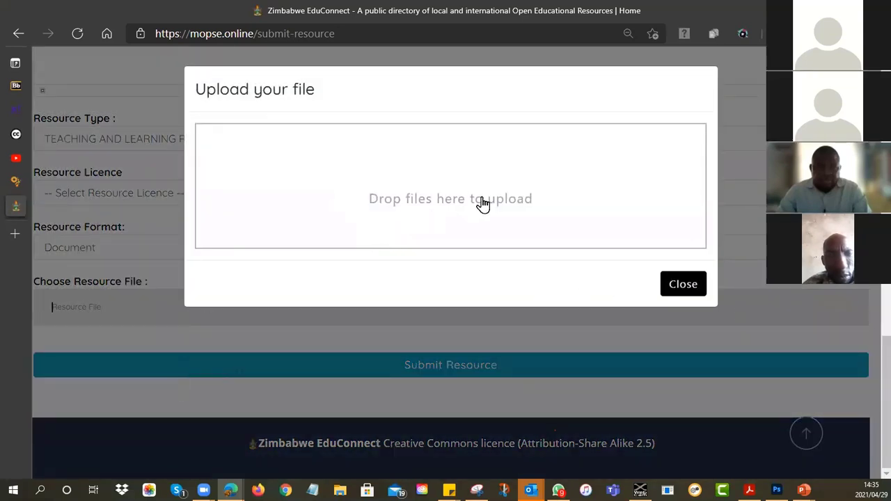
pyautogui.click(683, 284)
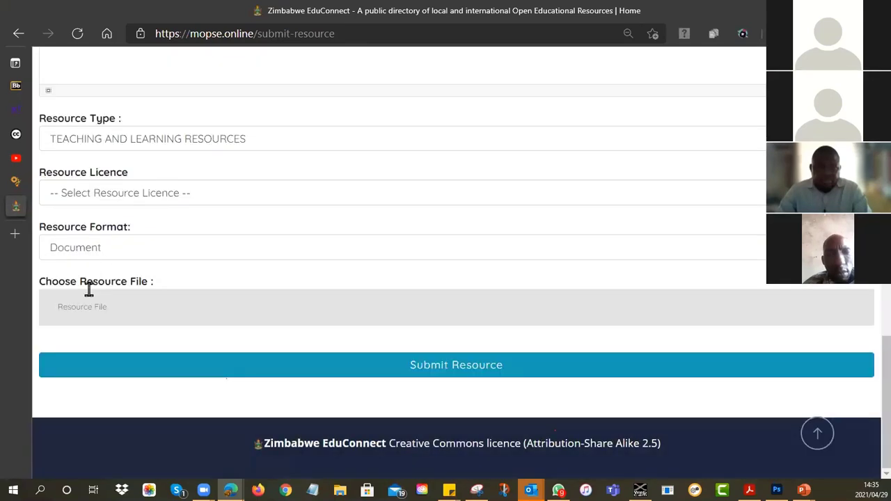
pyautogui.click(98, 261)
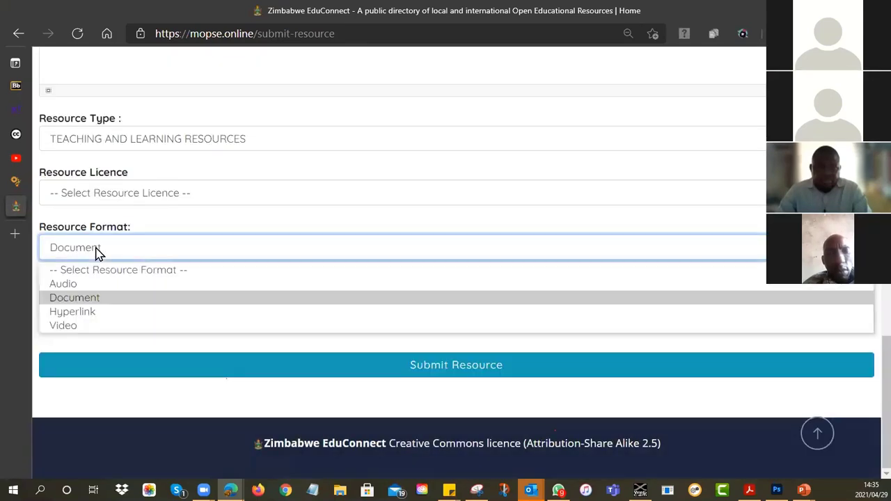
pyautogui.click(85, 310)
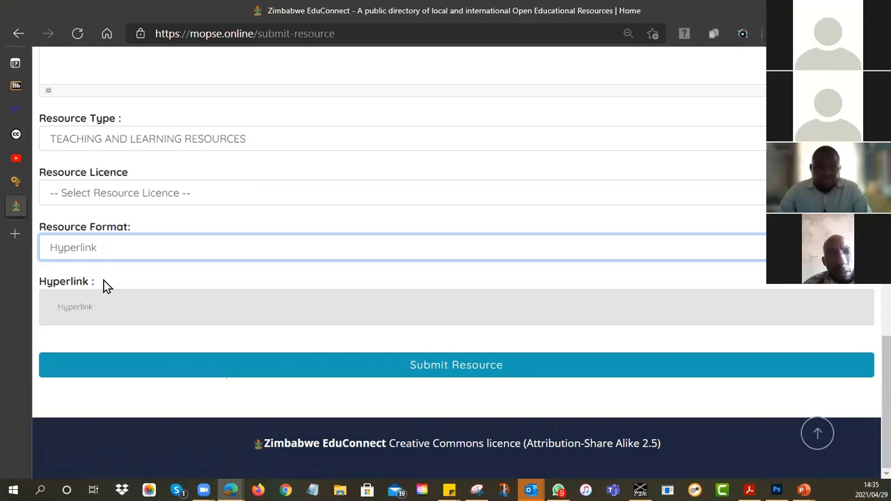
# Copy the youtu.be share link of 'Welcome to Module 2b of the Zimbabwe RTT Programme'
pyautogui.click(16, 158)
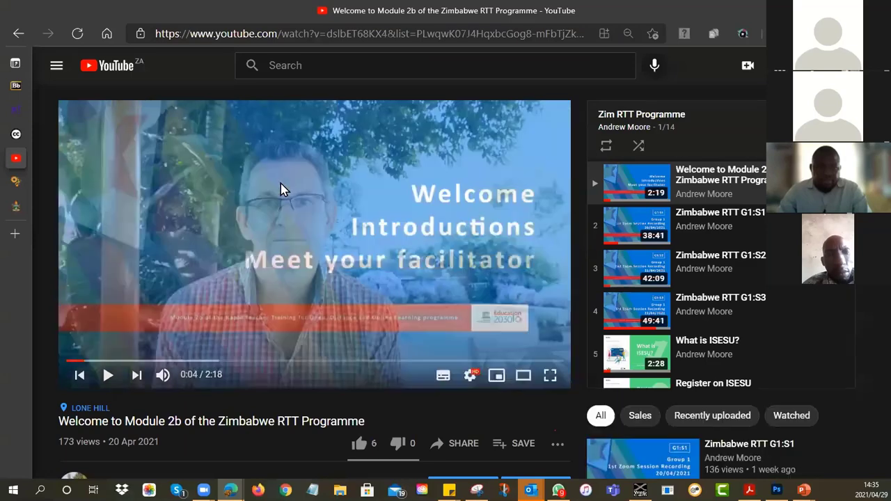
pyautogui.rightClick(281, 183)
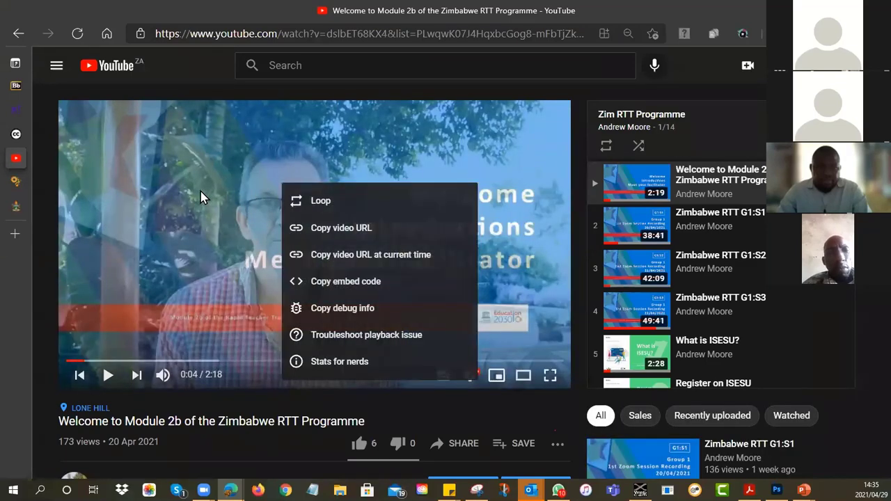
pyautogui.click(469, 445)
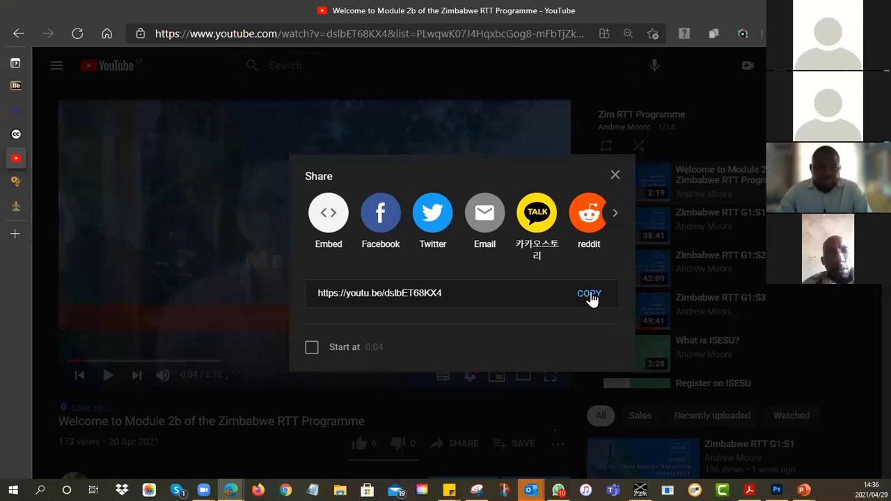
pyautogui.click(590, 298)
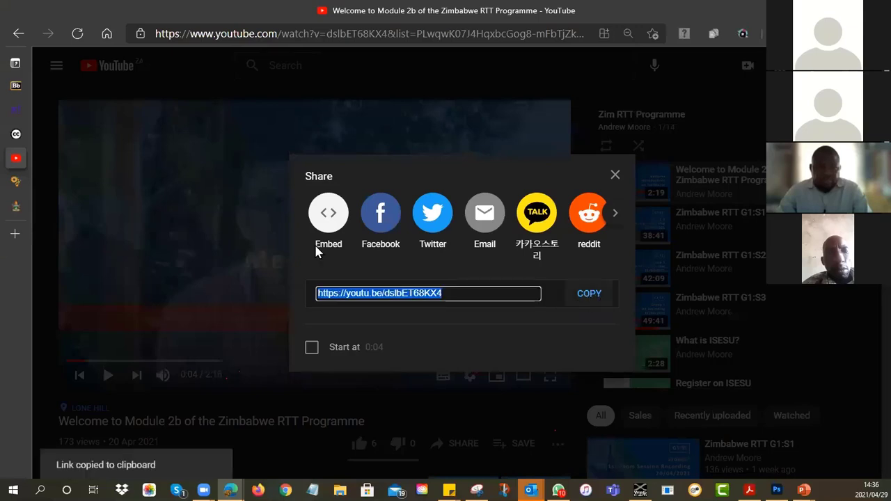
pyautogui.click(15, 206)
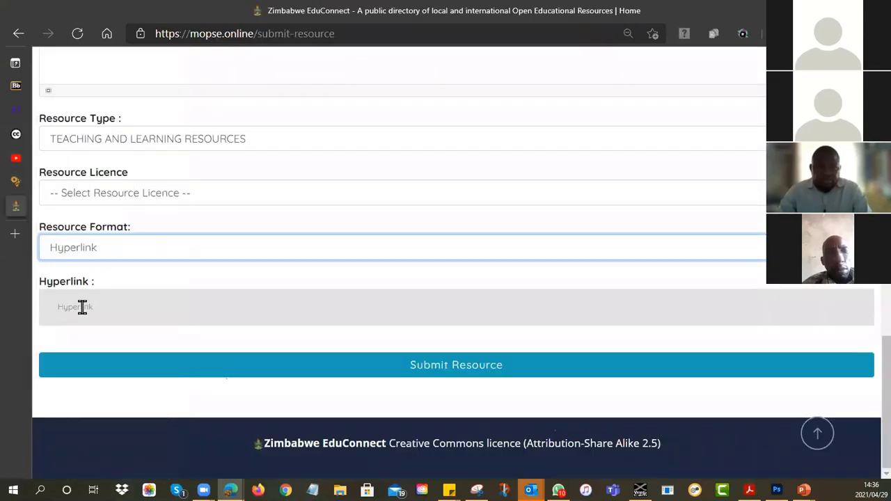
pyautogui.click(82, 307)
pyautogui.rightClick(82, 307)
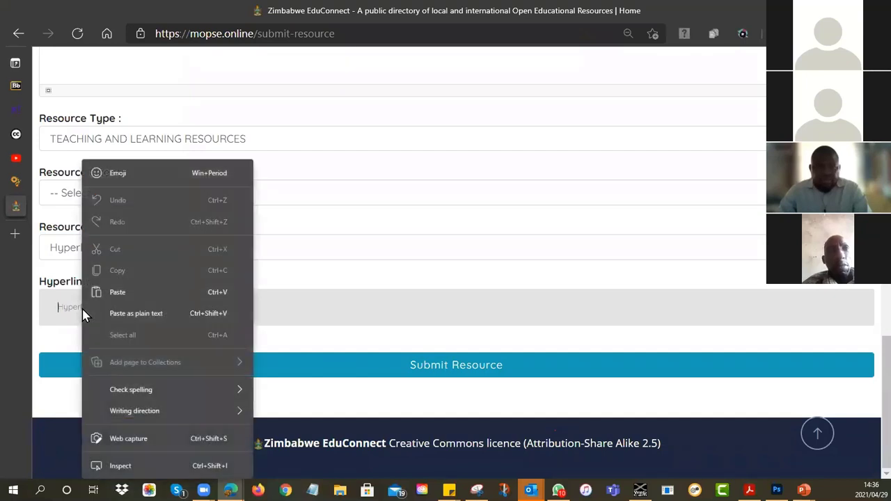
pyautogui.click(119, 292)
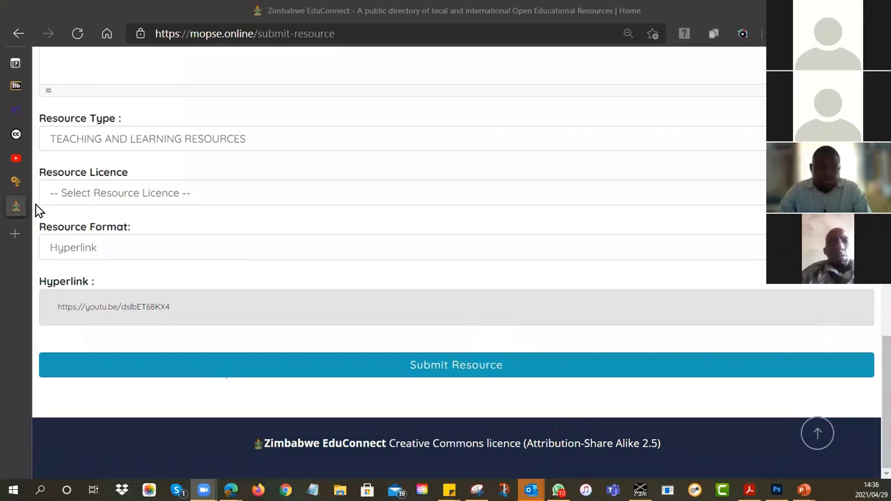
# Return to the UNESCO Harare tutorials page and open Tutorial 4: Share your OER with others
pyautogui.click(16, 181)
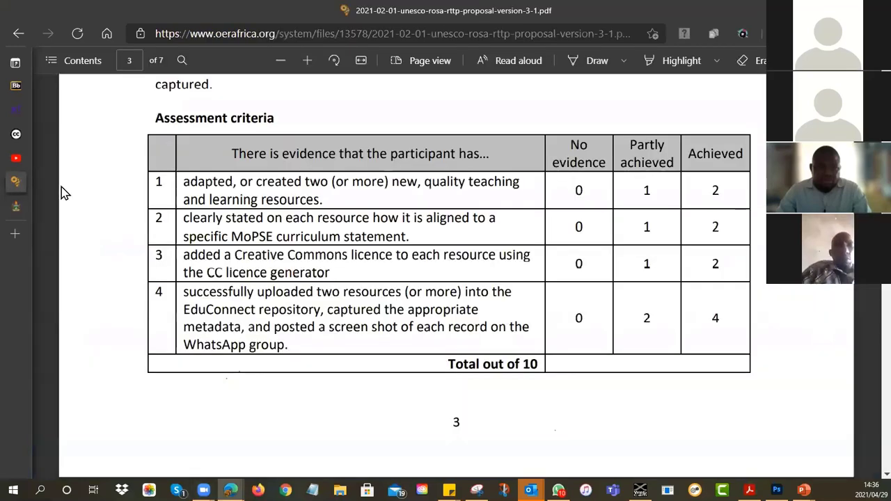
pyautogui.click(19, 34)
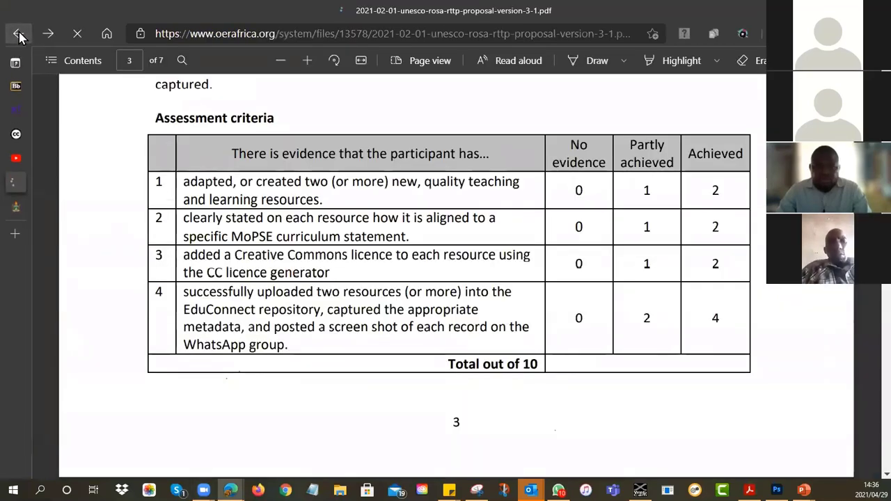
pyautogui.click(19, 34)
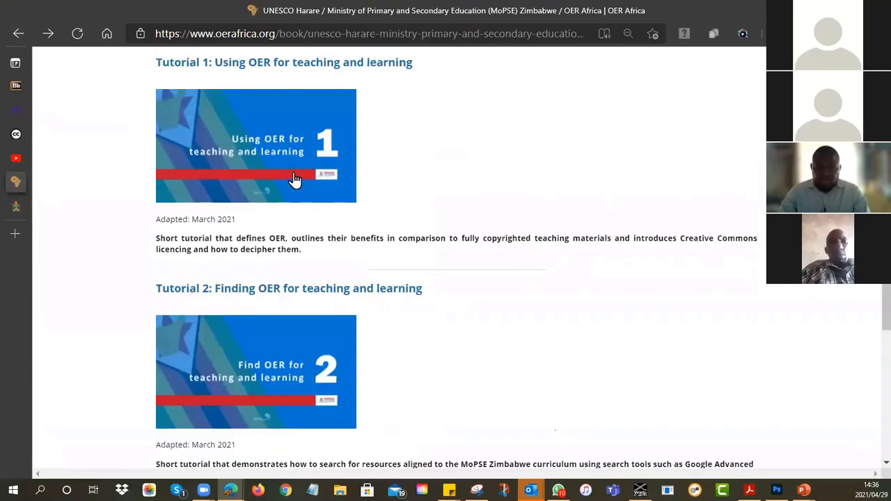
pyautogui.scroll(-10, 295, 180)
pyautogui.click(295, 180)
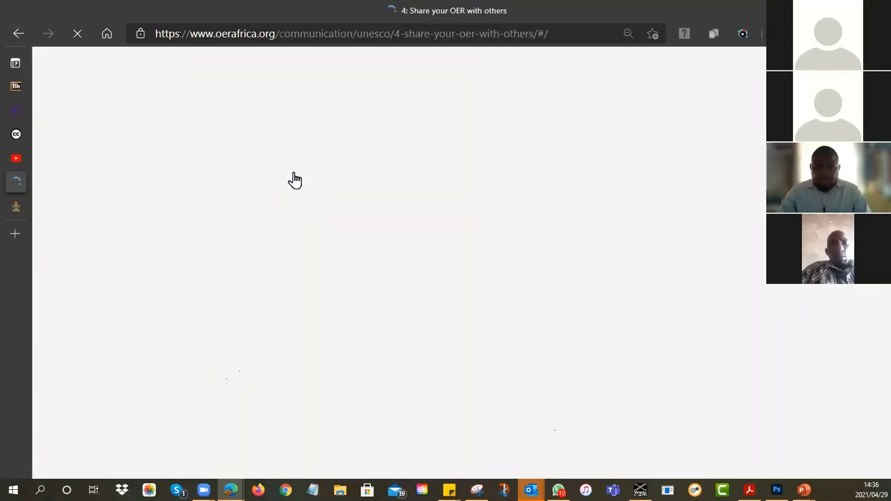
# Start the Zimbabwe EduConnect Portal lesson, preview its video, then go to Publish on OER Commons
pyautogui.scroll(-5, 295, 180)
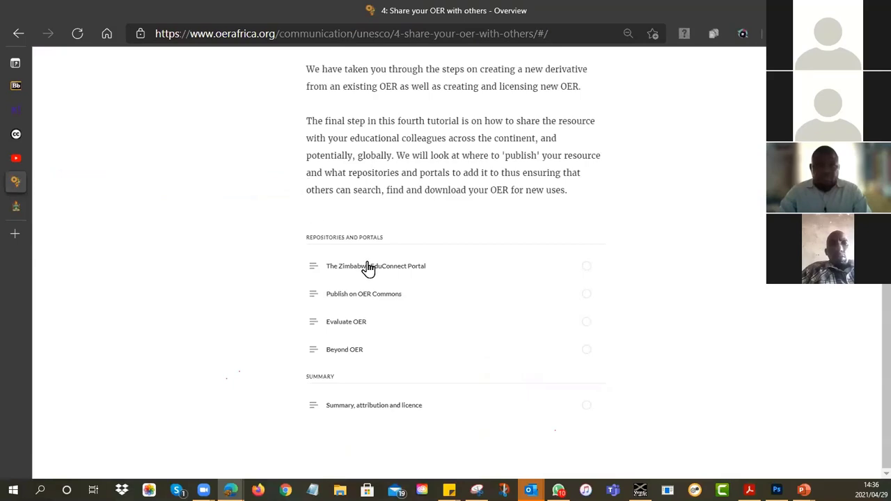
pyautogui.scroll(4, 367, 269)
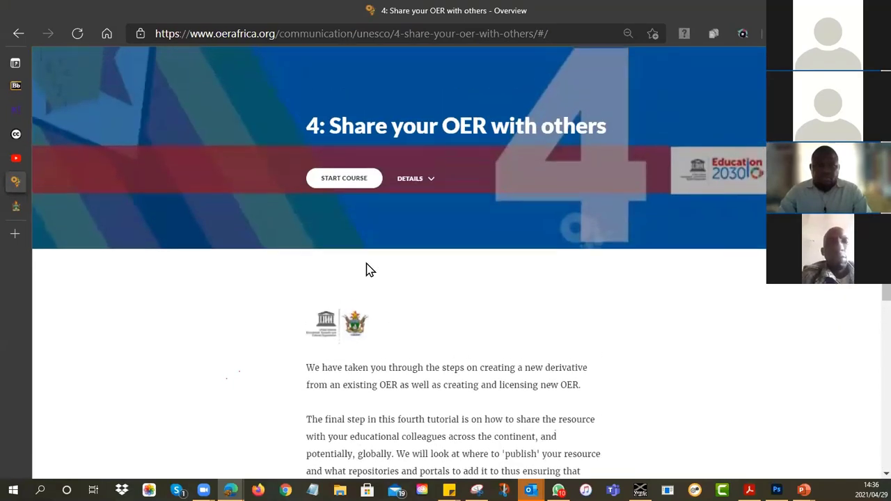
pyautogui.click(344, 178)
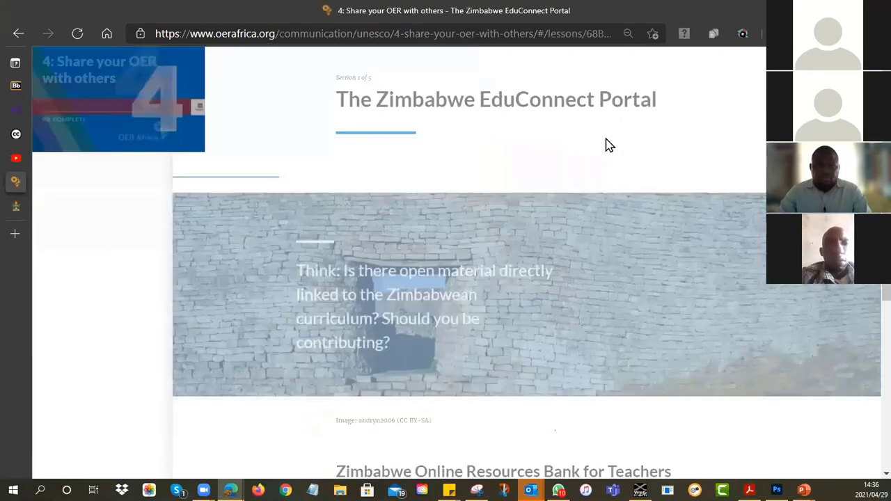
pyautogui.scroll(-8, 586, 161)
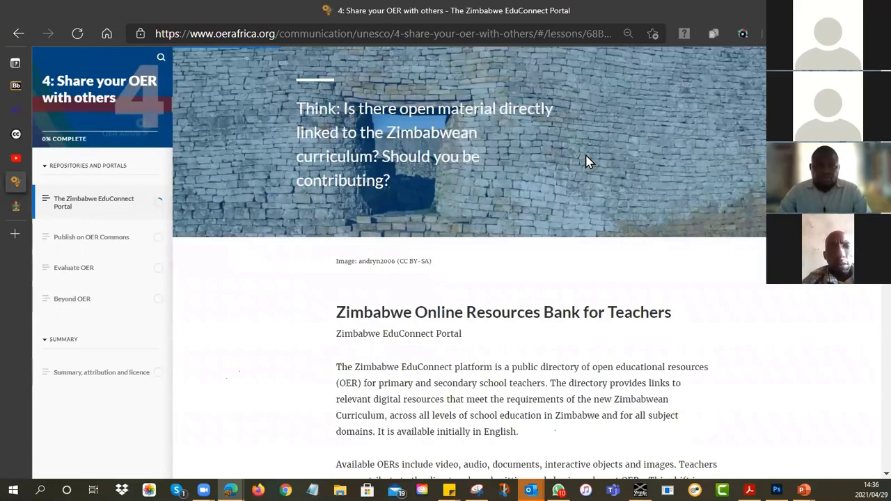
pyautogui.scroll(-5, 531, 216)
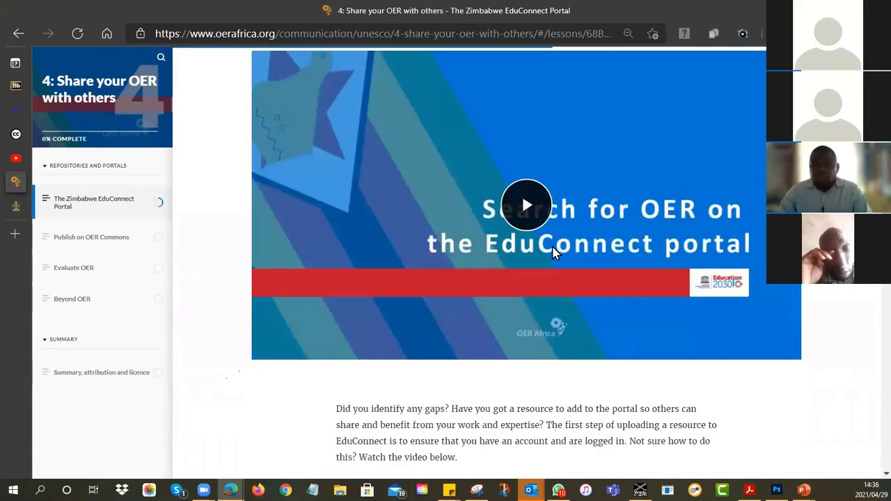
pyautogui.click(554, 253)
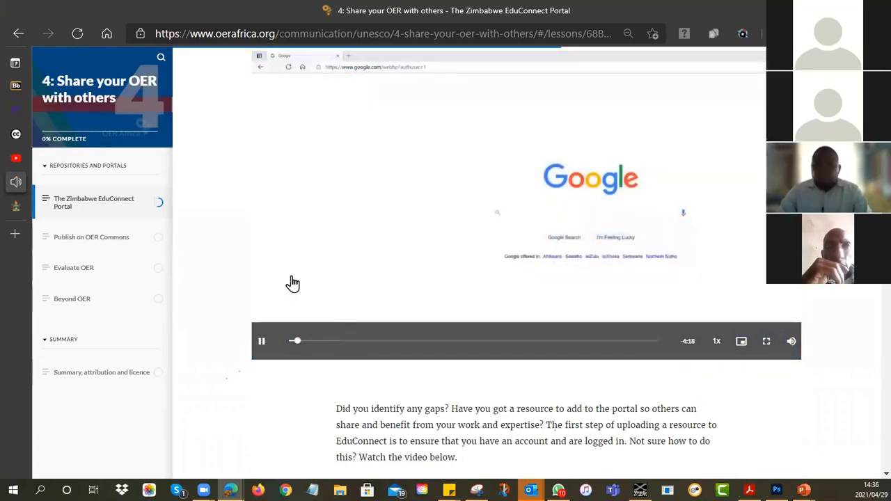
pyautogui.click(309, 250)
pyautogui.scroll(-10, 311, 249)
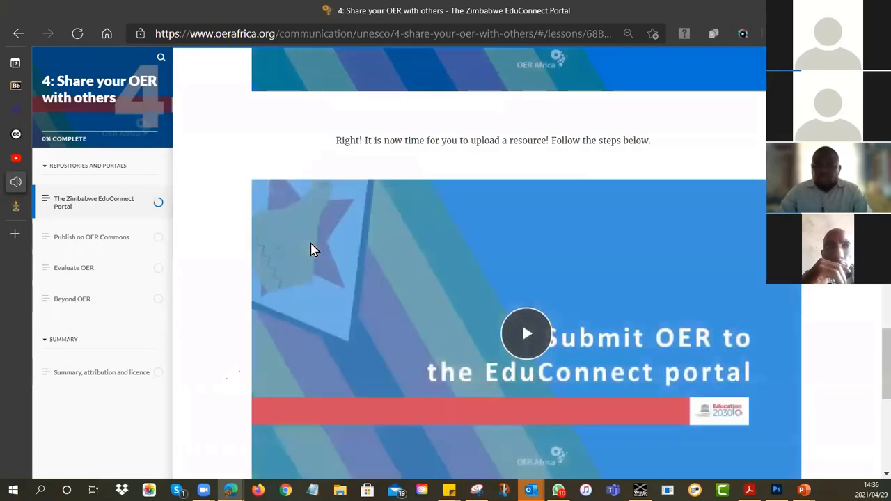
pyautogui.scroll(-6, 76, 258)
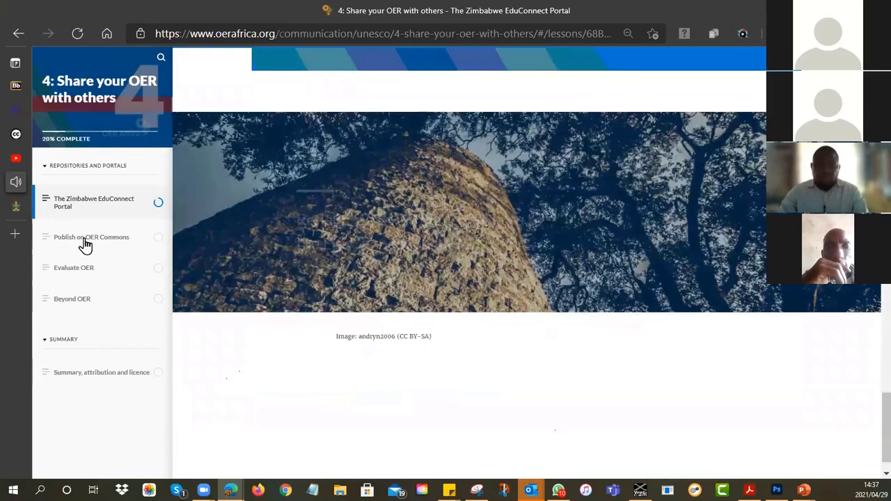
pyautogui.click(83, 240)
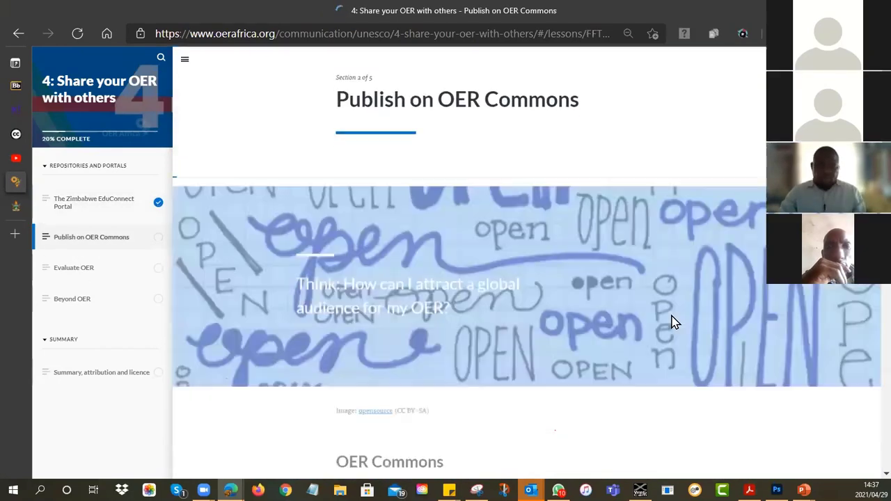